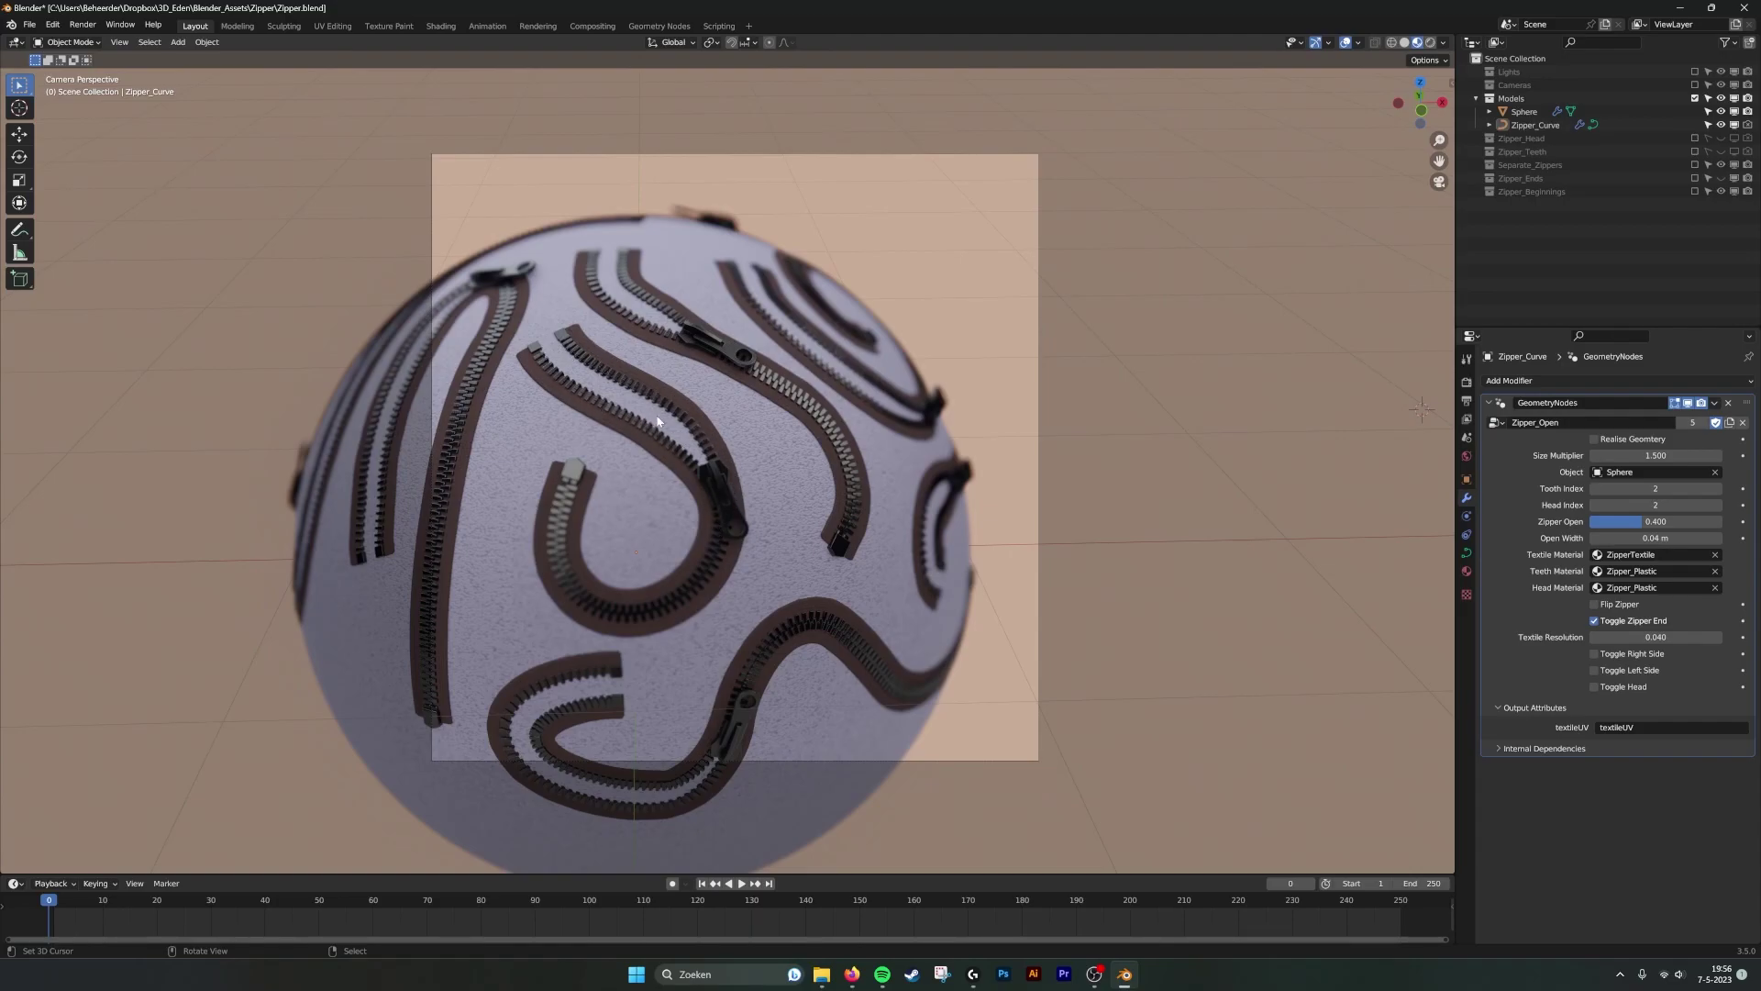
Preview the zippers by toggling Right Side, Left Side and Head on and off.
{"action": "left_click", "coordinate": [1595, 654]}
{"action": "left_click", "coordinate": [1595, 654]}
{"action": "left_click", "coordinate": [1595, 671]}
{"action": "left_click", "coordinate": [1594, 670]}
{"action": "left_click", "coordinate": [1594, 687]}
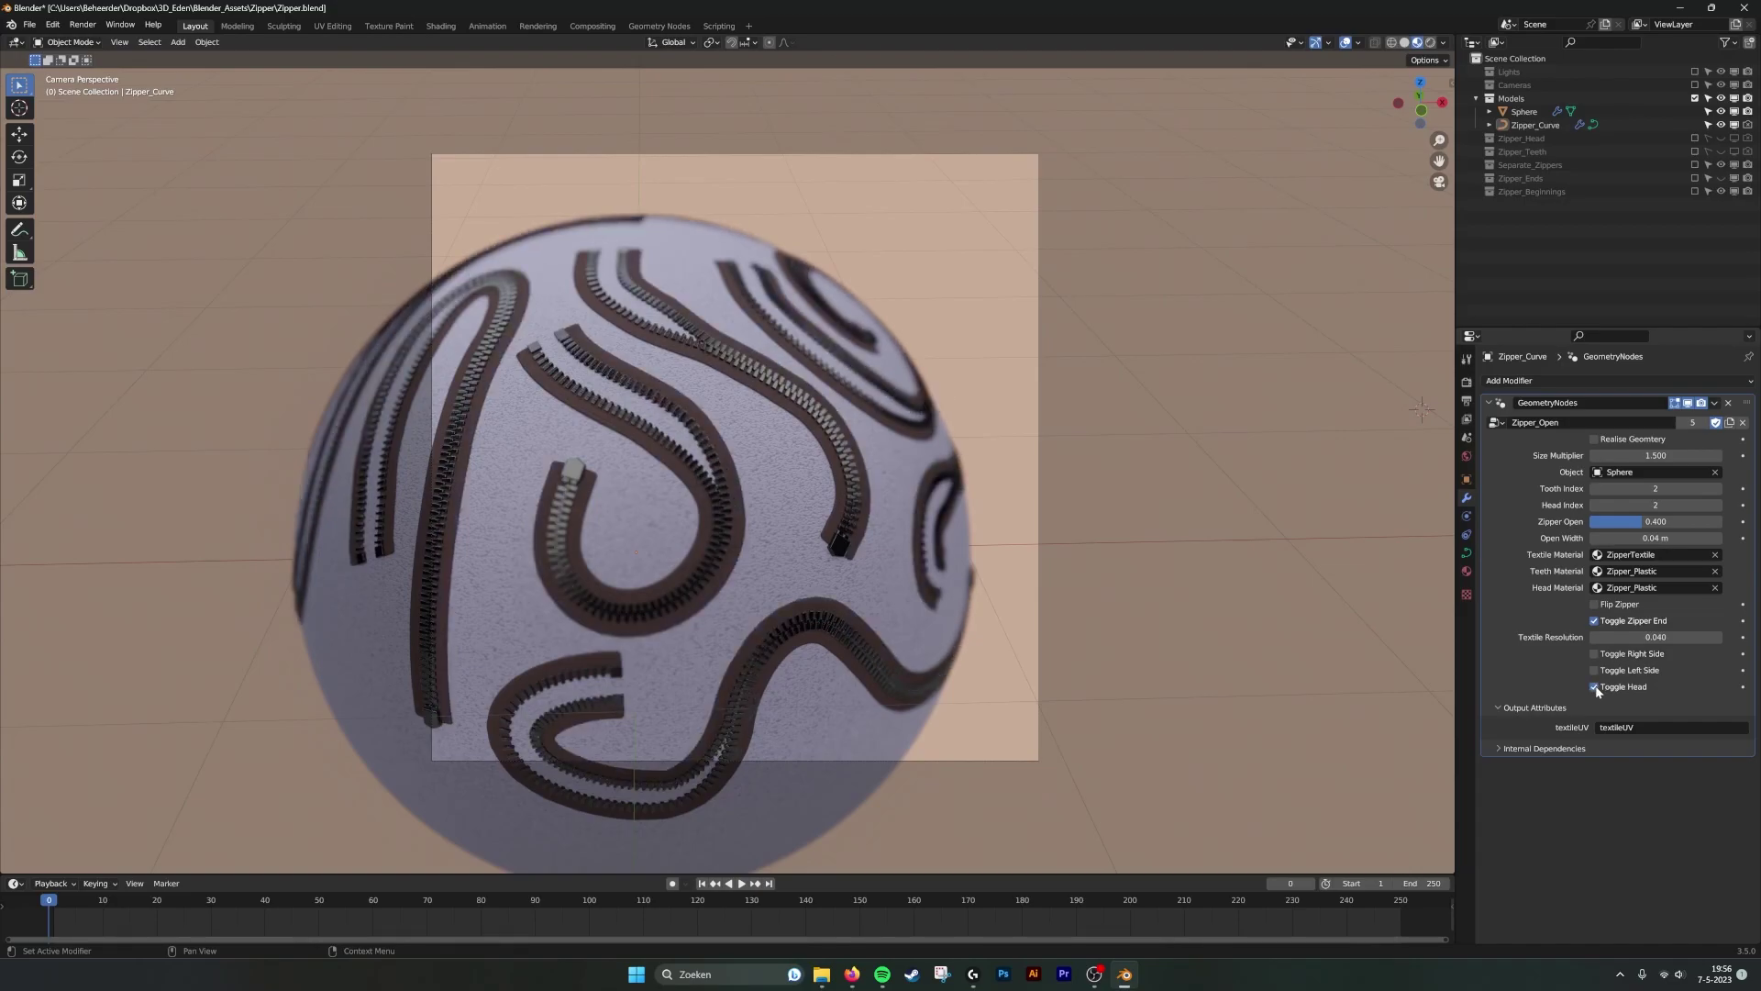
{"action": "left_click", "coordinate": [1595, 687]}
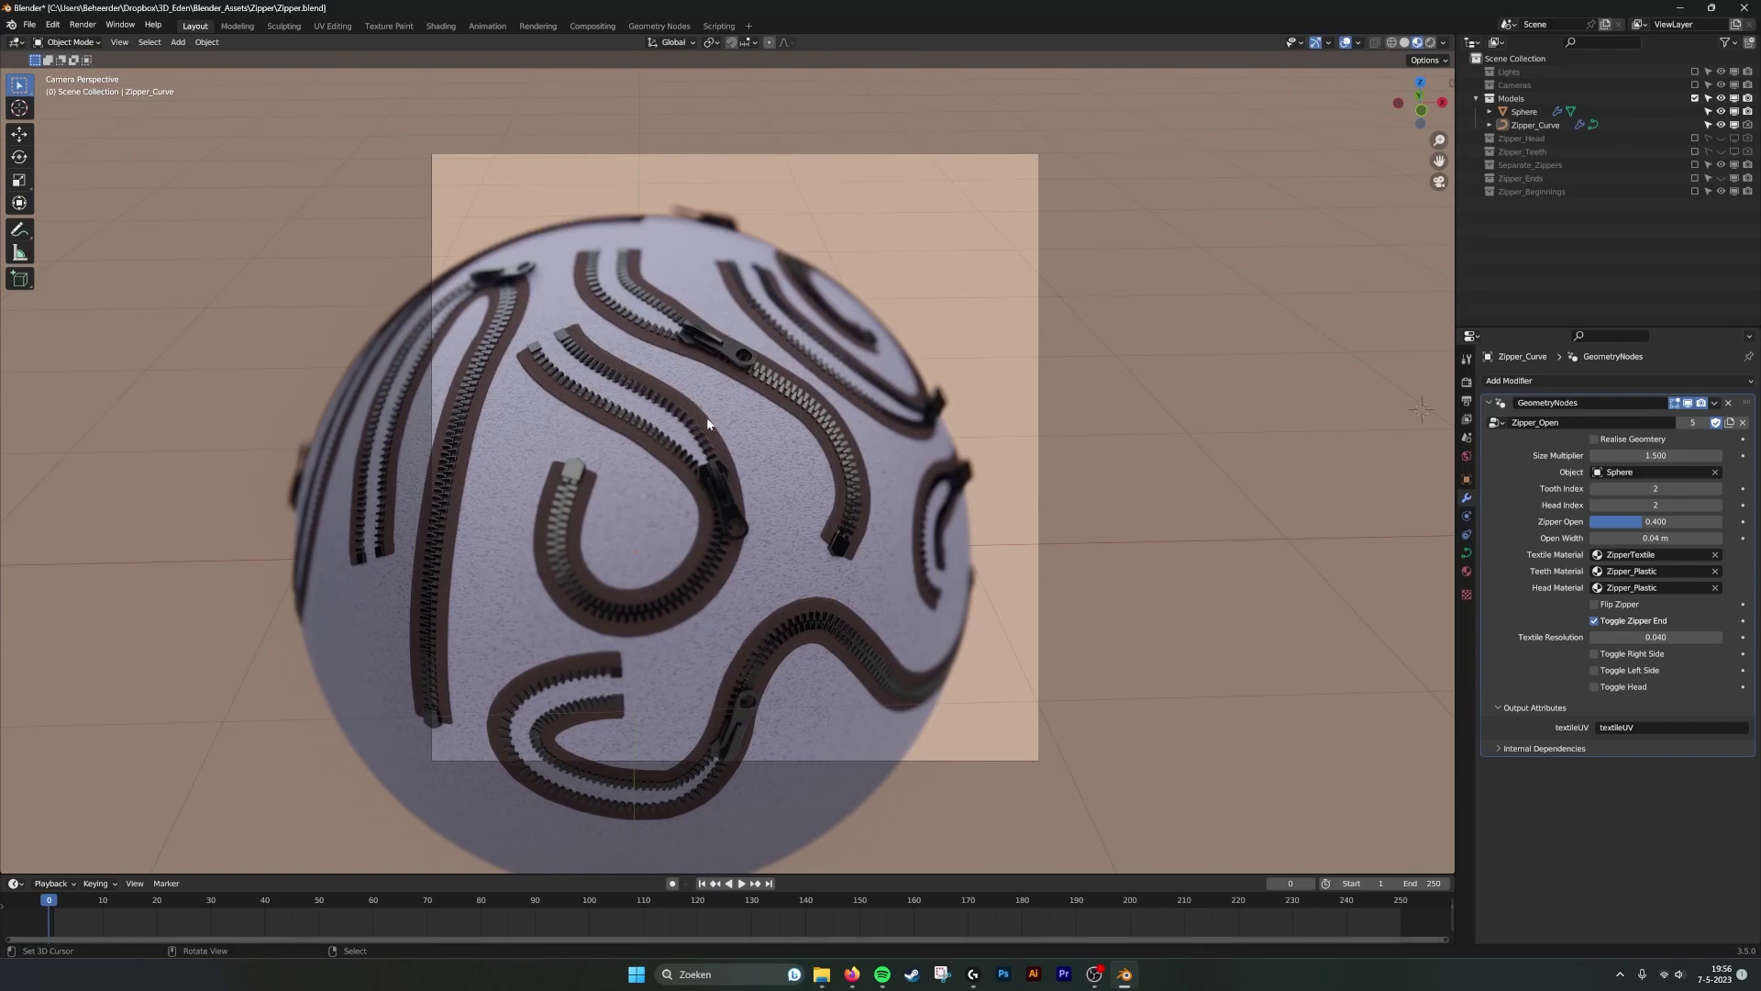
Delete all of Zipper_Curve's points and draw a new S-shaped path across the sphere.
{"action": "mouse_move", "coordinate": [707, 424]}
{"action": "middle_mouse_down"}
{"action": "mouse_move", "coordinate": [740, 461]}
{"action": "mouse_move", "coordinate": [780, 437]}
{"action": "mouse_move", "coordinate": [726, 422]}
{"action": "middle_mouse_up"}
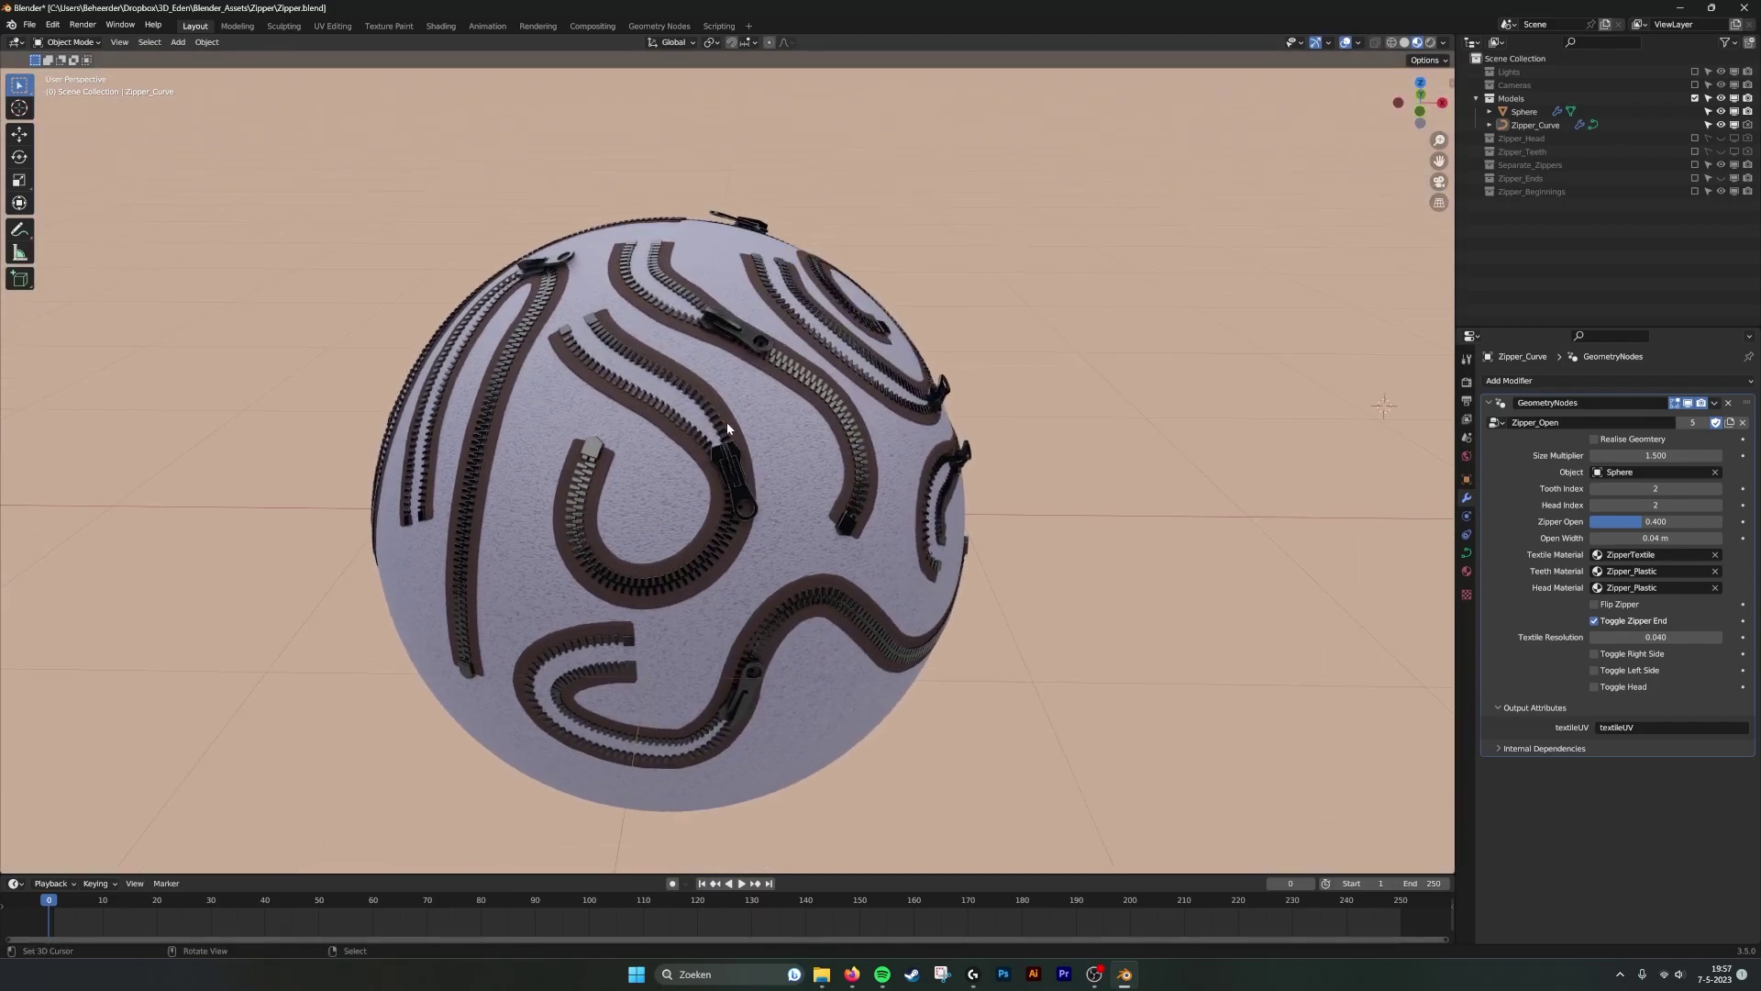
{"action": "left_click", "coordinate": [726, 428]}
{"action": "key", "text": "Tab"}
{"action": "key", "text": "a"}
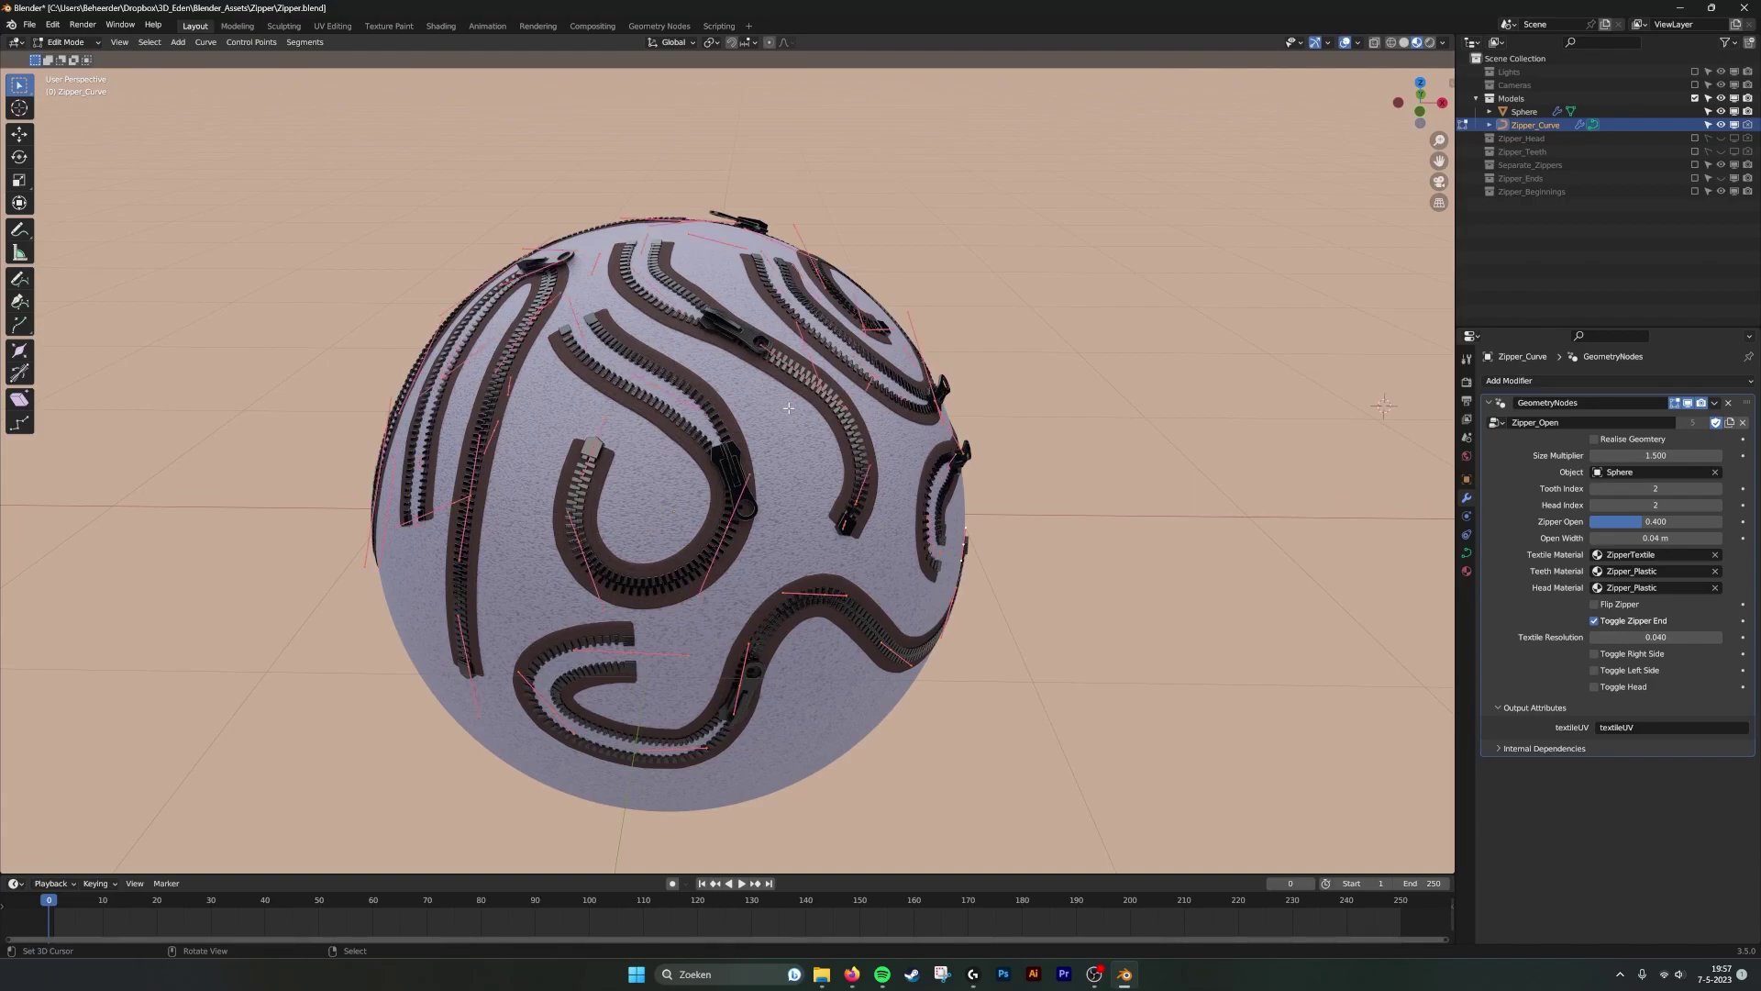
{"action": "key", "text": "x"}
{"action": "left_click", "coordinate": [788, 410]}
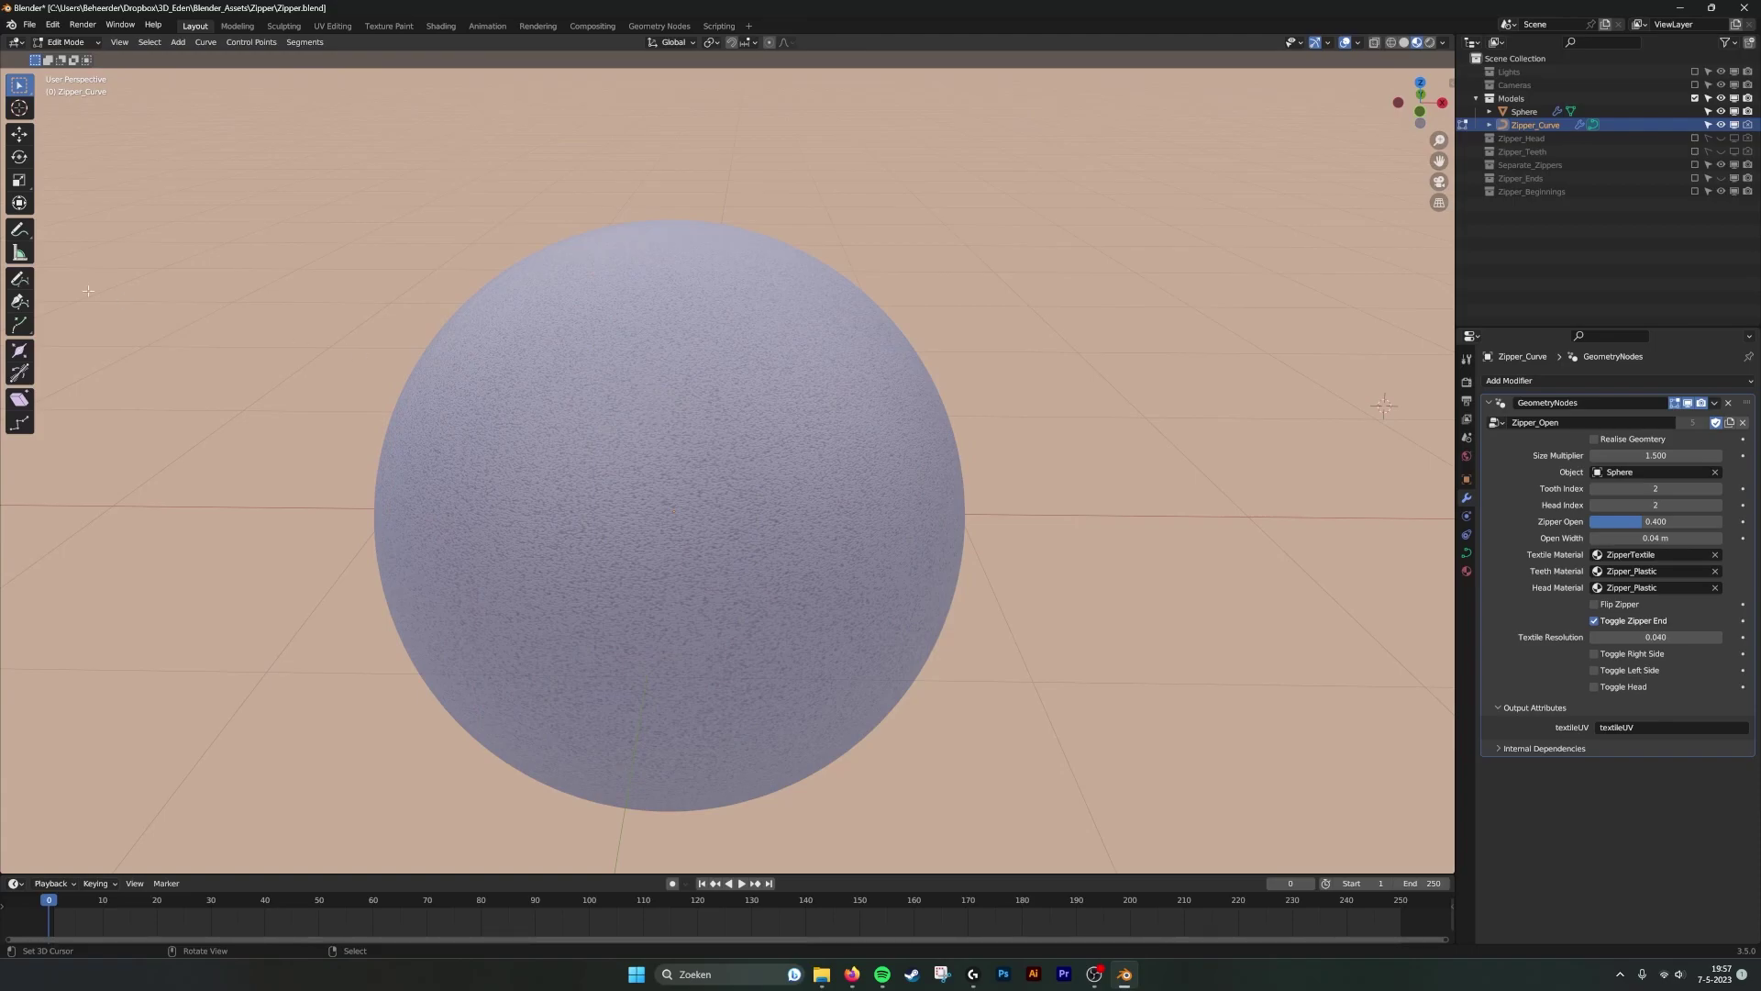
{"action": "left_click", "coordinate": [20, 279]}
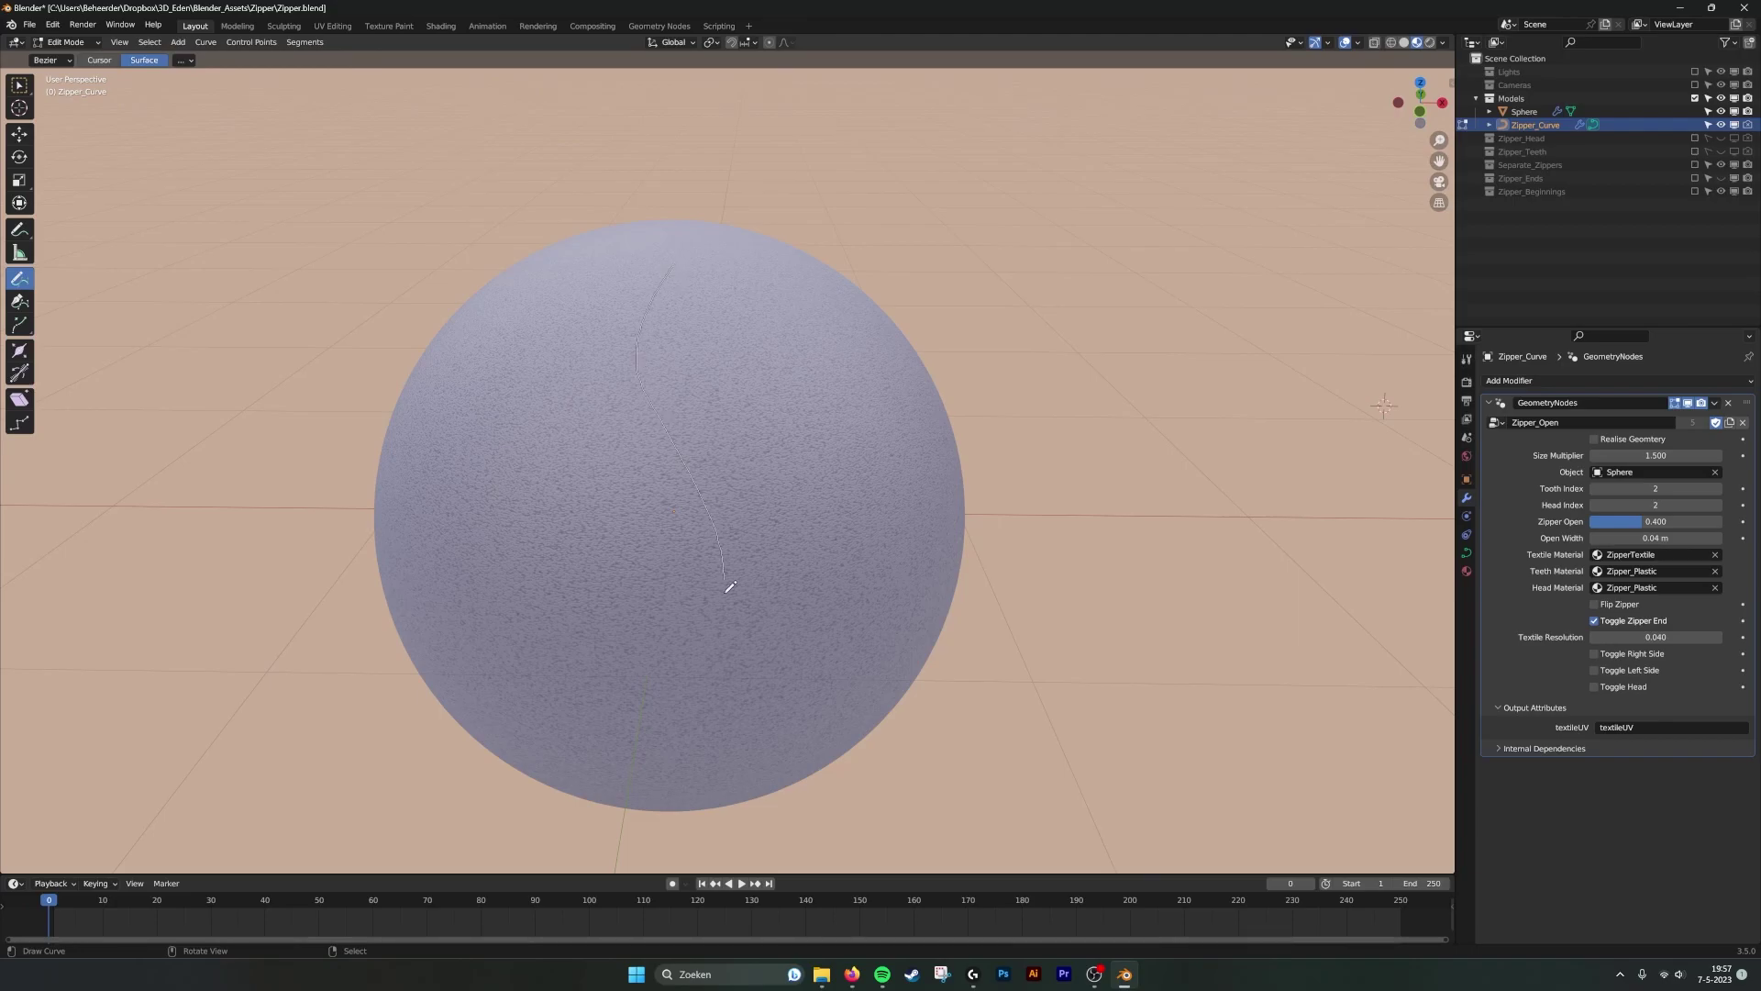
{"action": "left_click_drag", "start_coordinate": [730, 585], "coordinate": [708, 660]}
Duplicate the zipper in place, creating Zipper_Curve.005 on top of the original.
{"action": "key", "text": "Tab"}
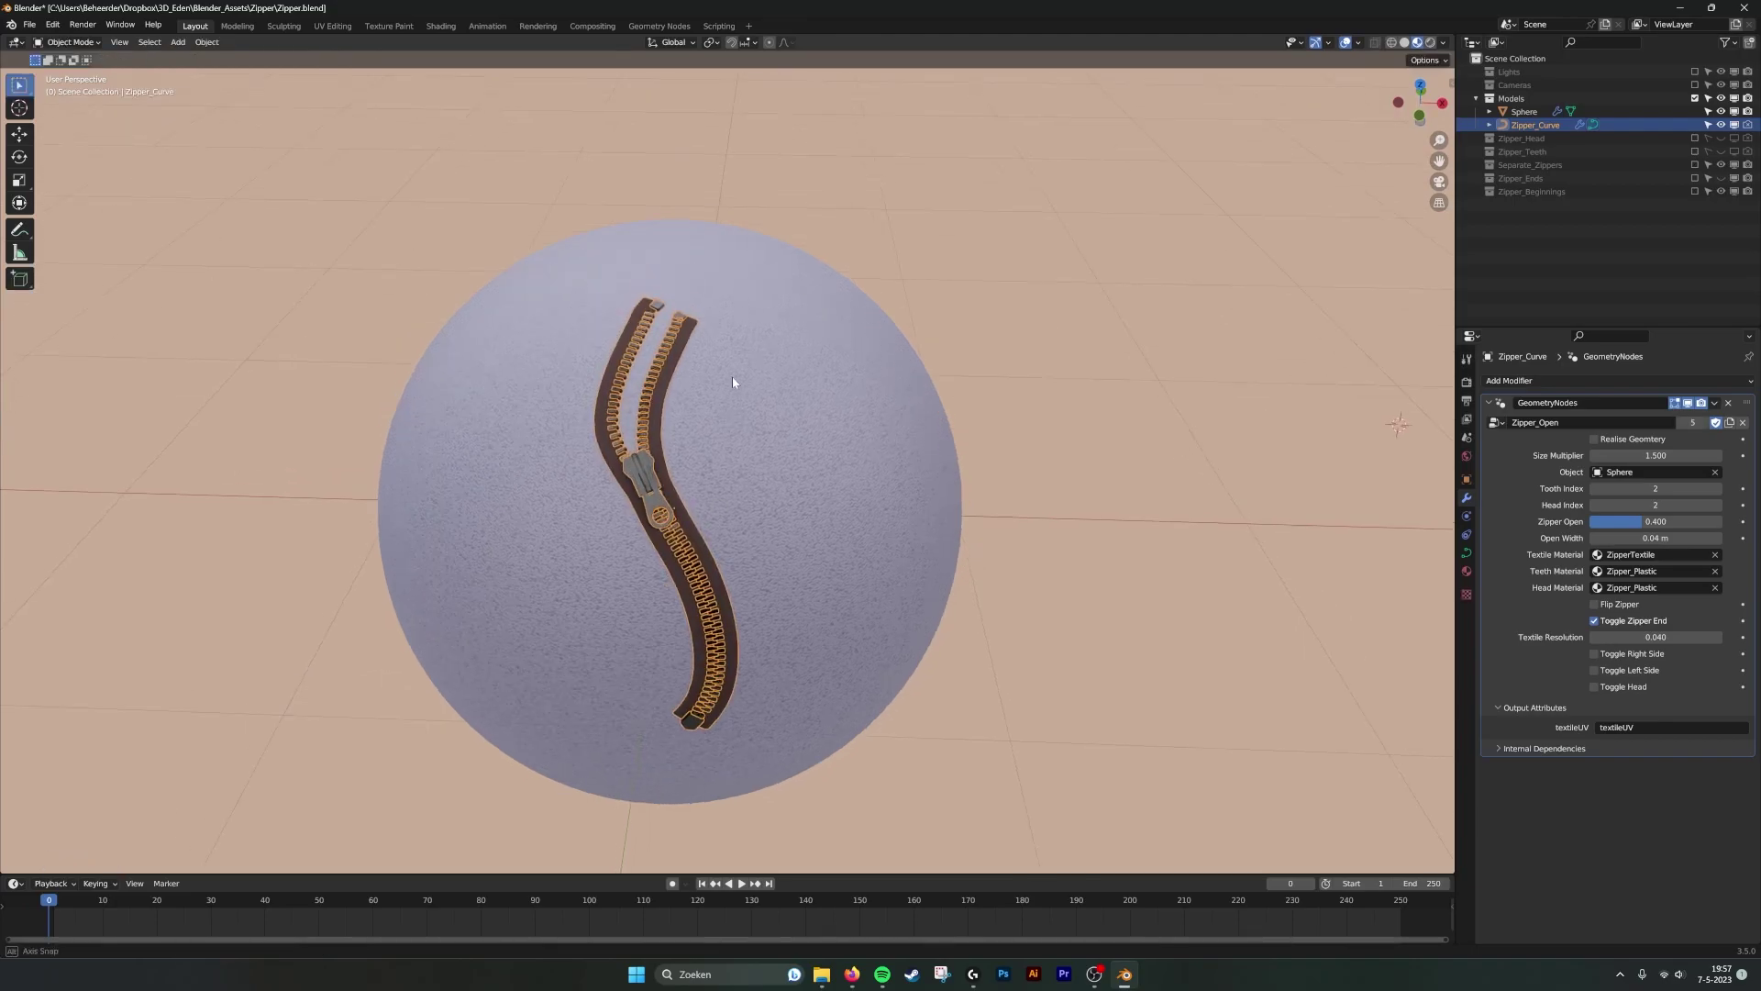
{"action": "mouse_move", "coordinate": [732, 383]}
{"action": "middle_mouse_down"}
{"action": "mouse_move", "coordinate": [732, 358]}
{"action": "mouse_move", "coordinate": [757, 393]}
{"action": "middle_mouse_up"}
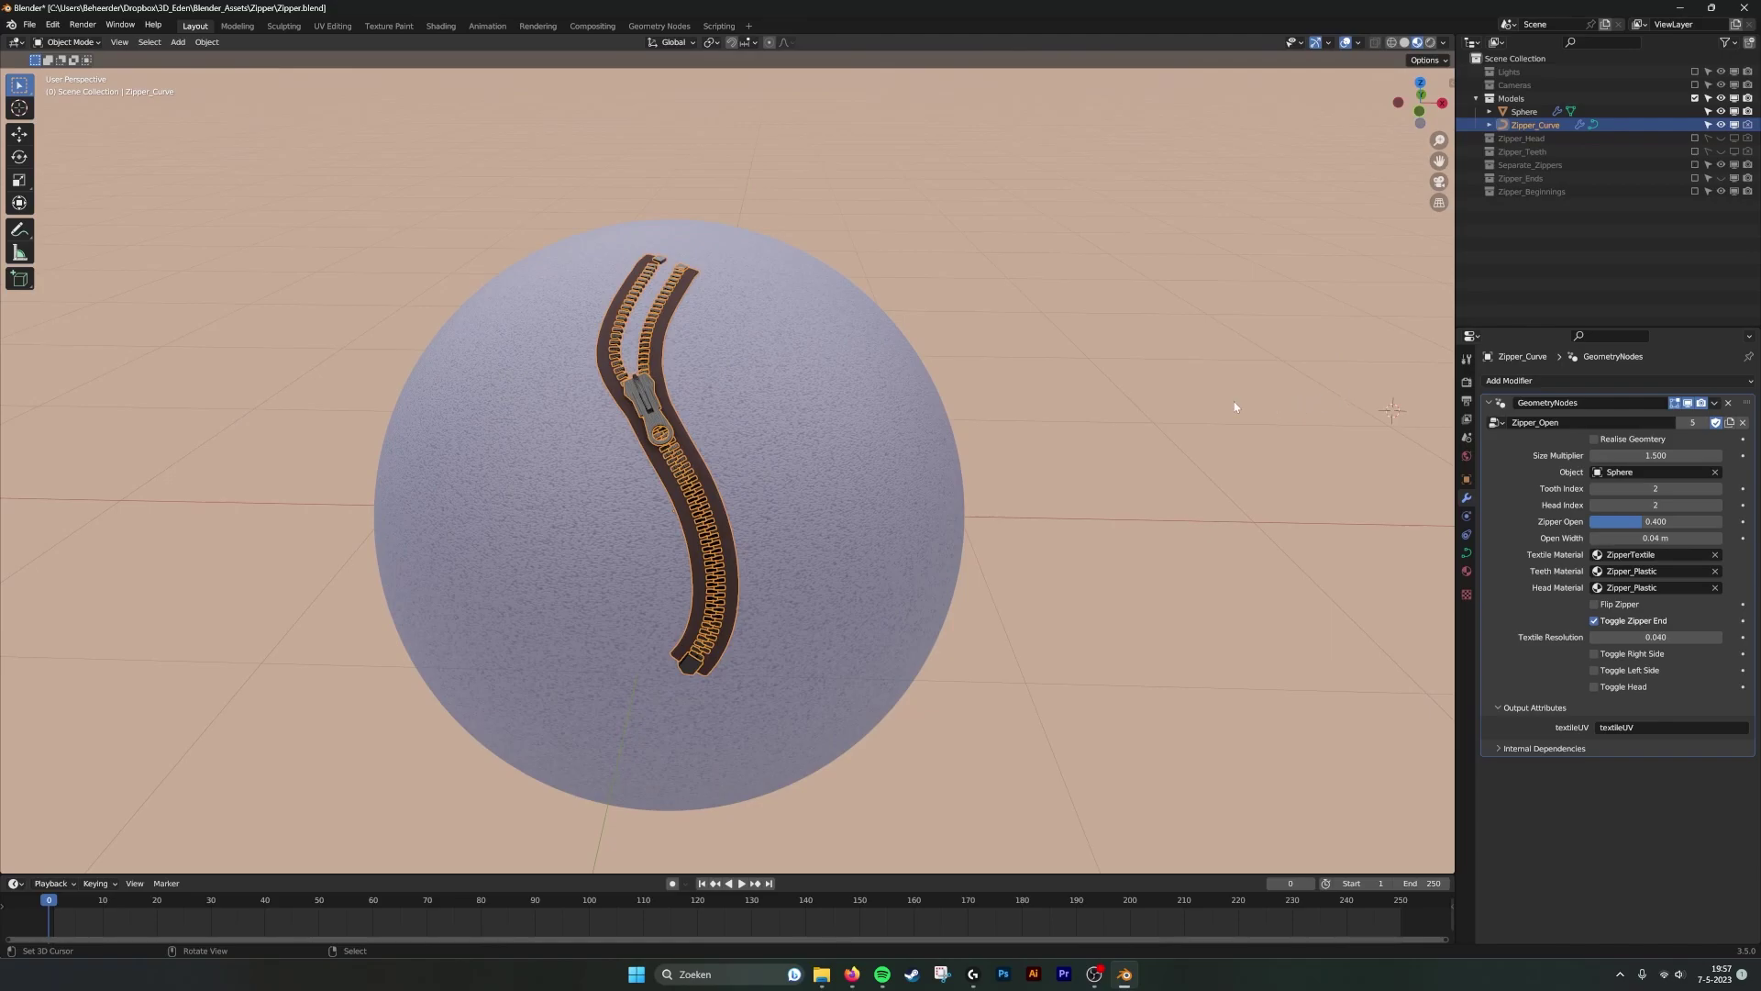
{"action": "key", "text": "Tab"}
{"action": "key", "text": "Tab"}
{"action": "key", "text": "shift+d"}
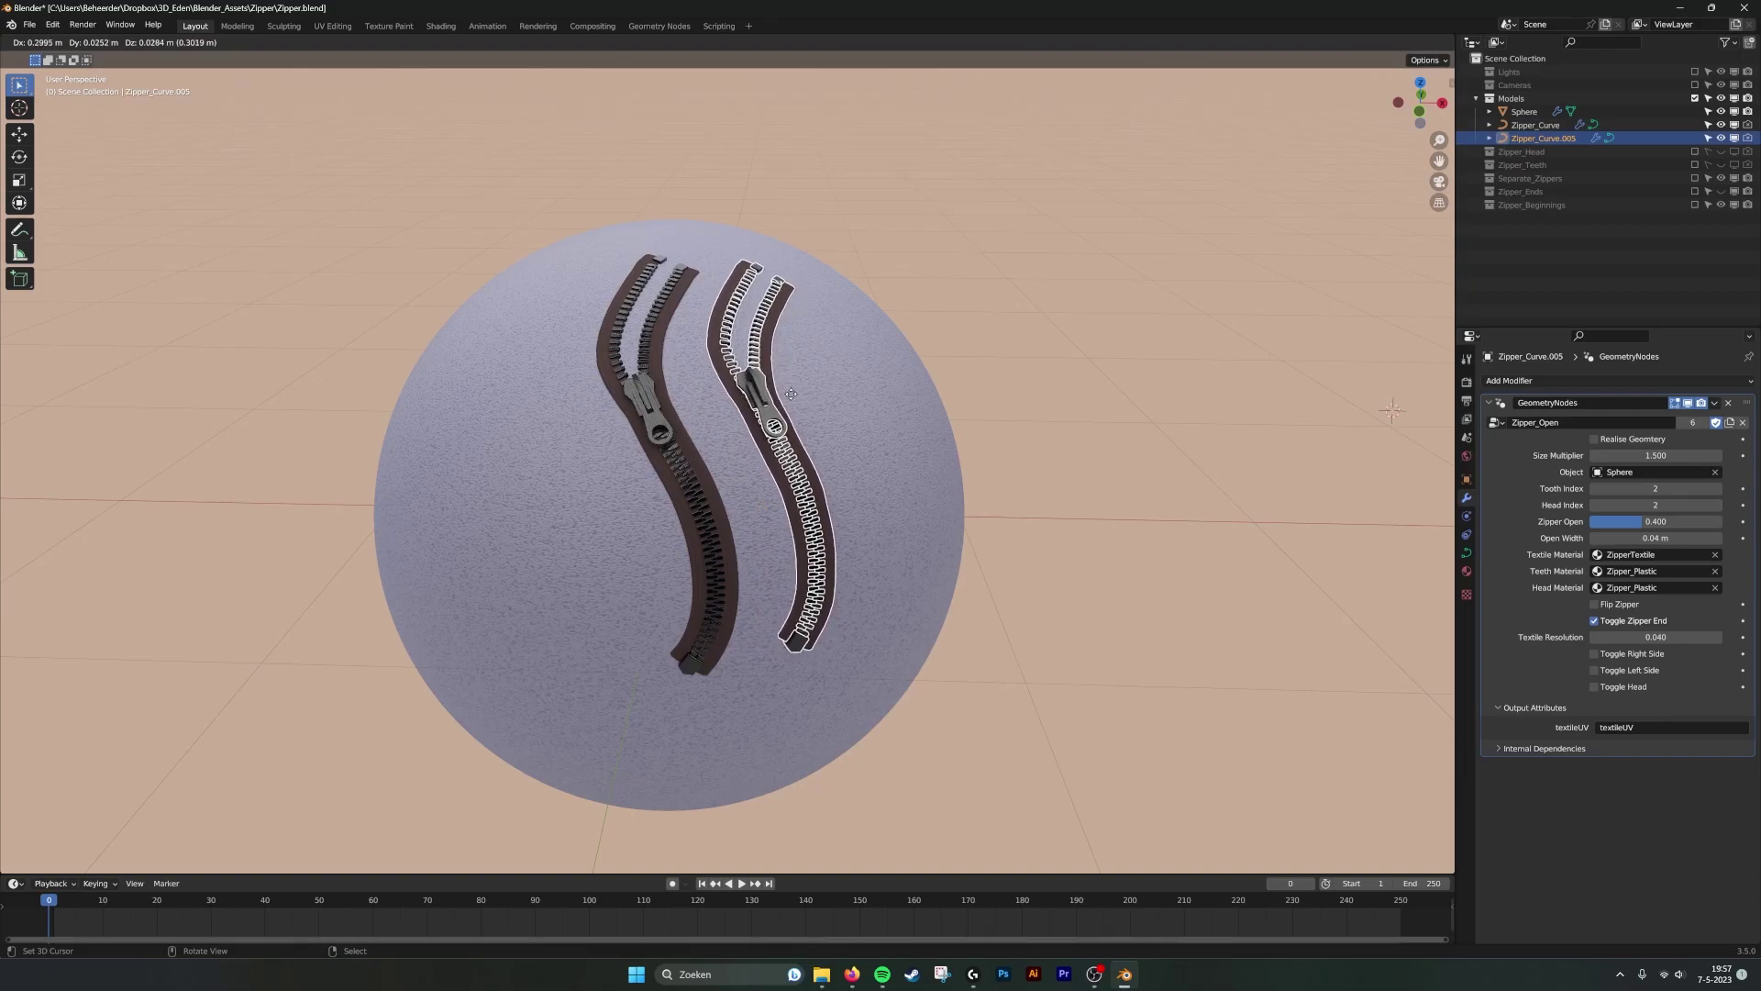
{"action": "key", "text": "Escape"}
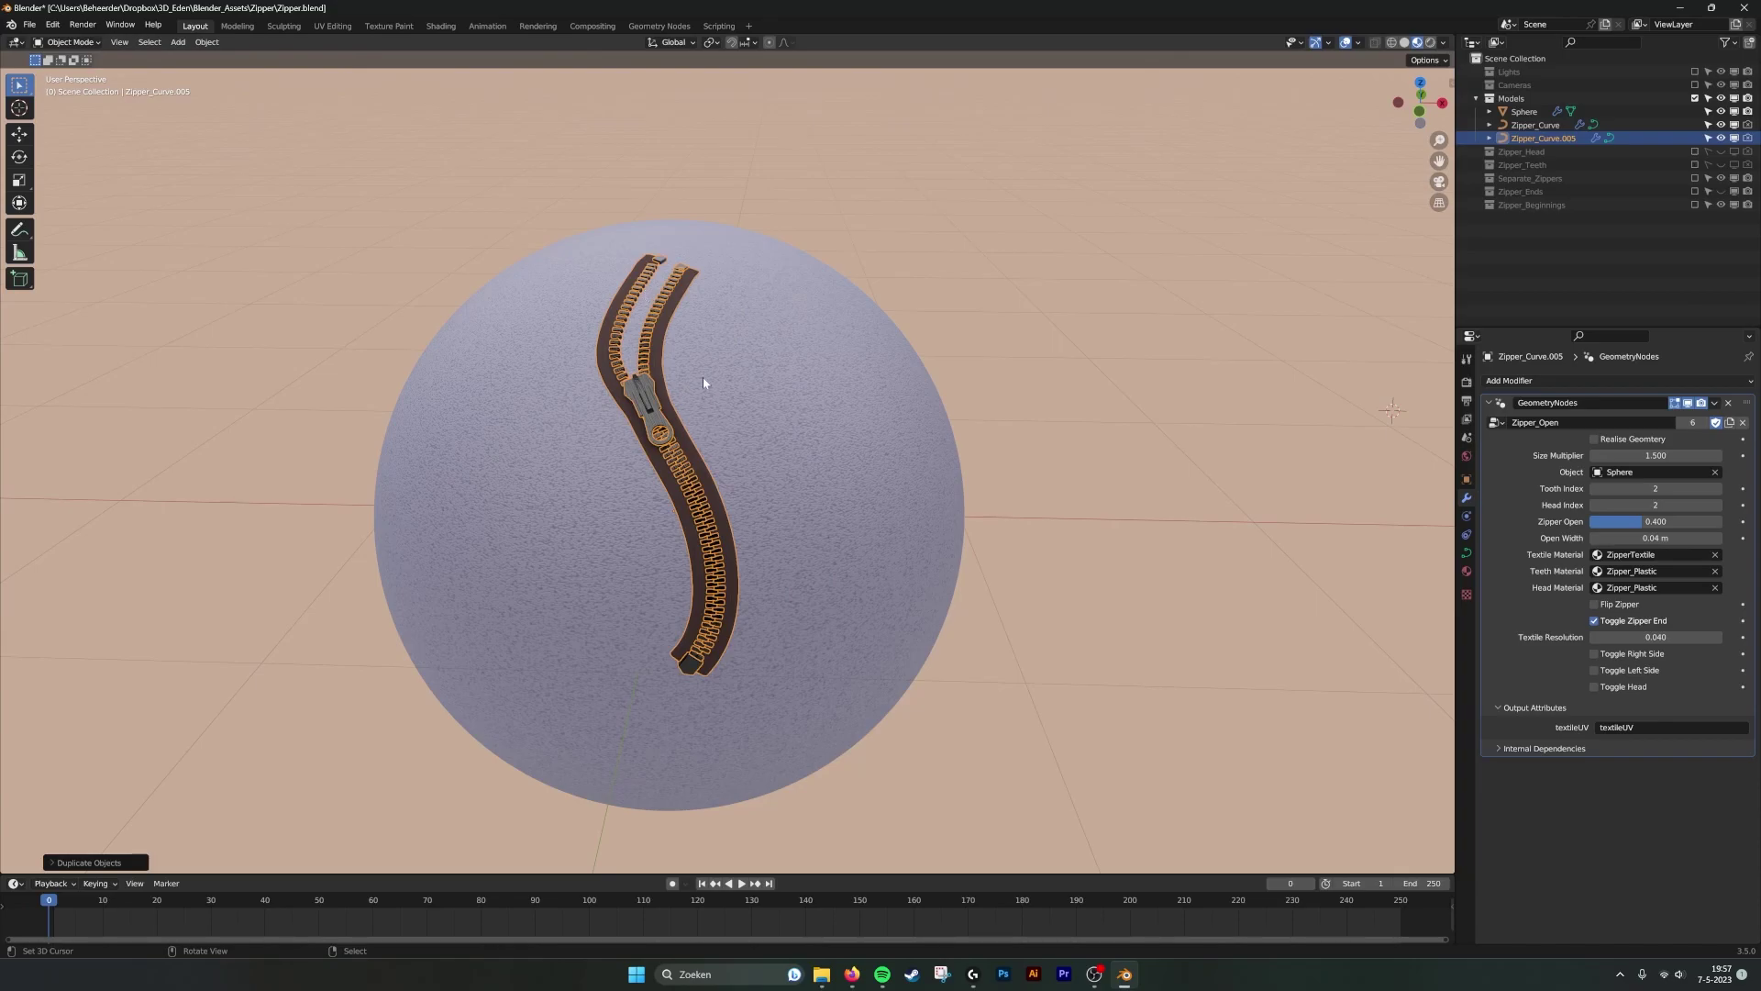
Toggle each zipper's outliner visibility to check both copies, then reselect Zipper_Curve.
{"action": "left_click", "coordinate": [1720, 137]}
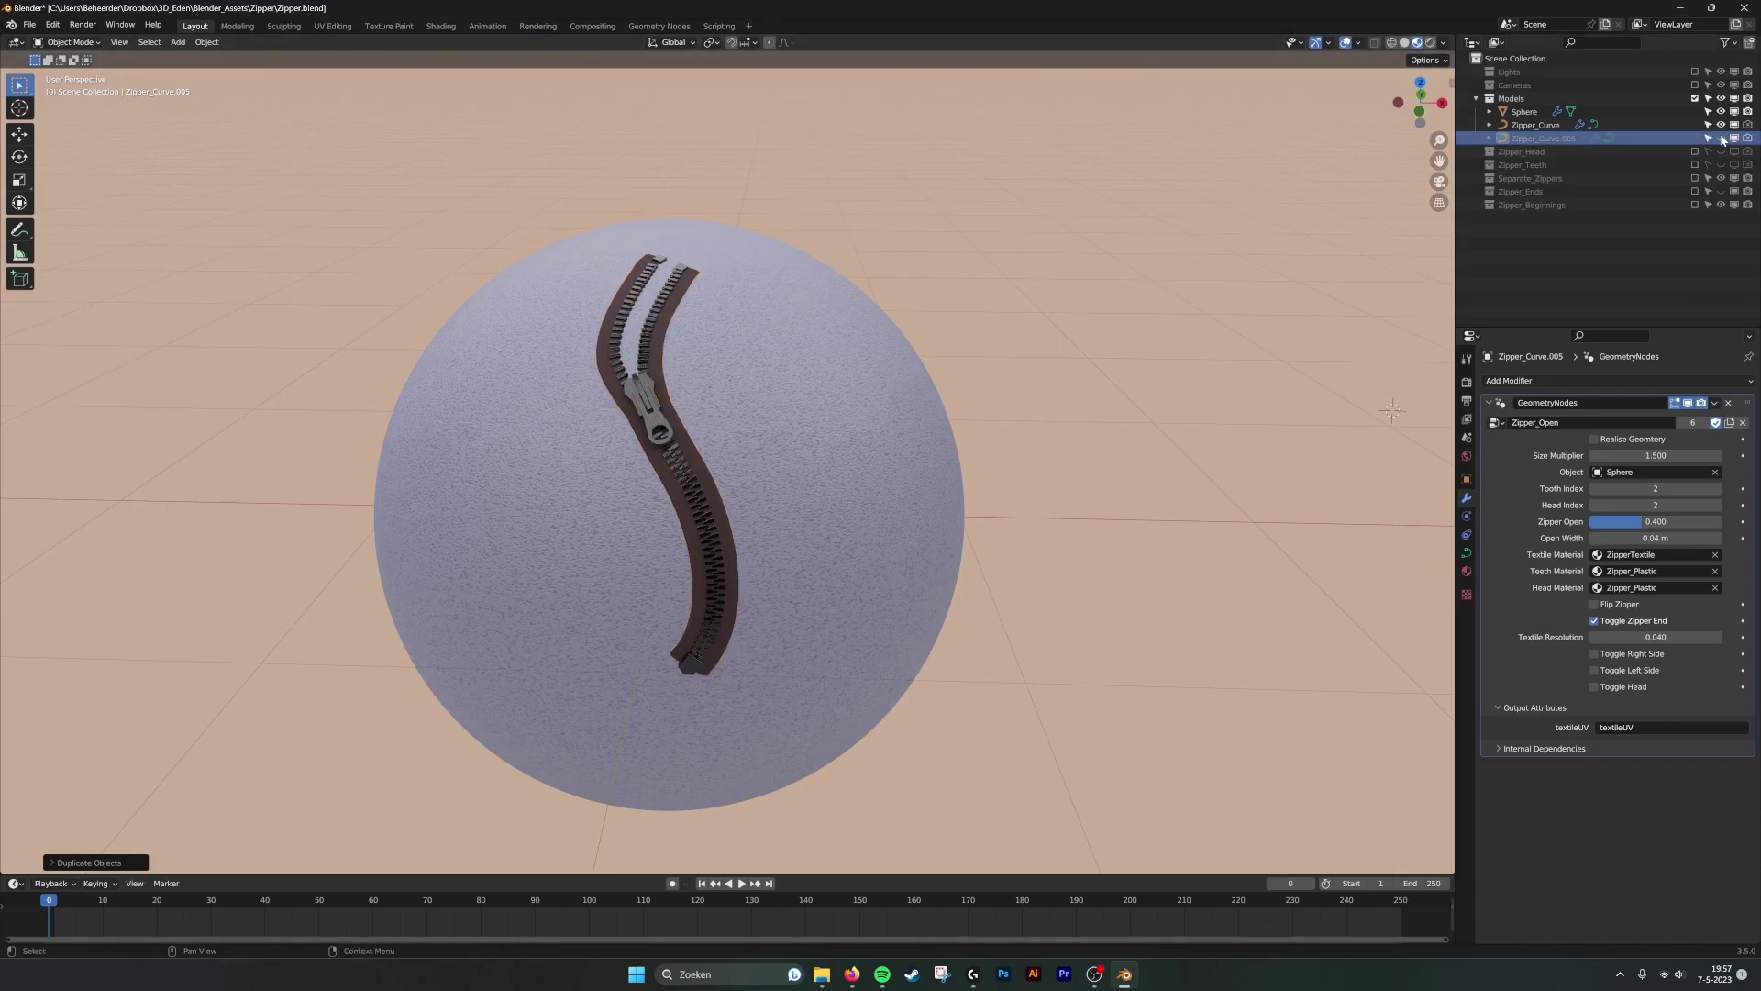
{"action": "left_click", "coordinate": [1721, 125]}
{"action": "left_click", "coordinate": [1722, 125]}
{"action": "left_click", "coordinate": [1721, 125]}
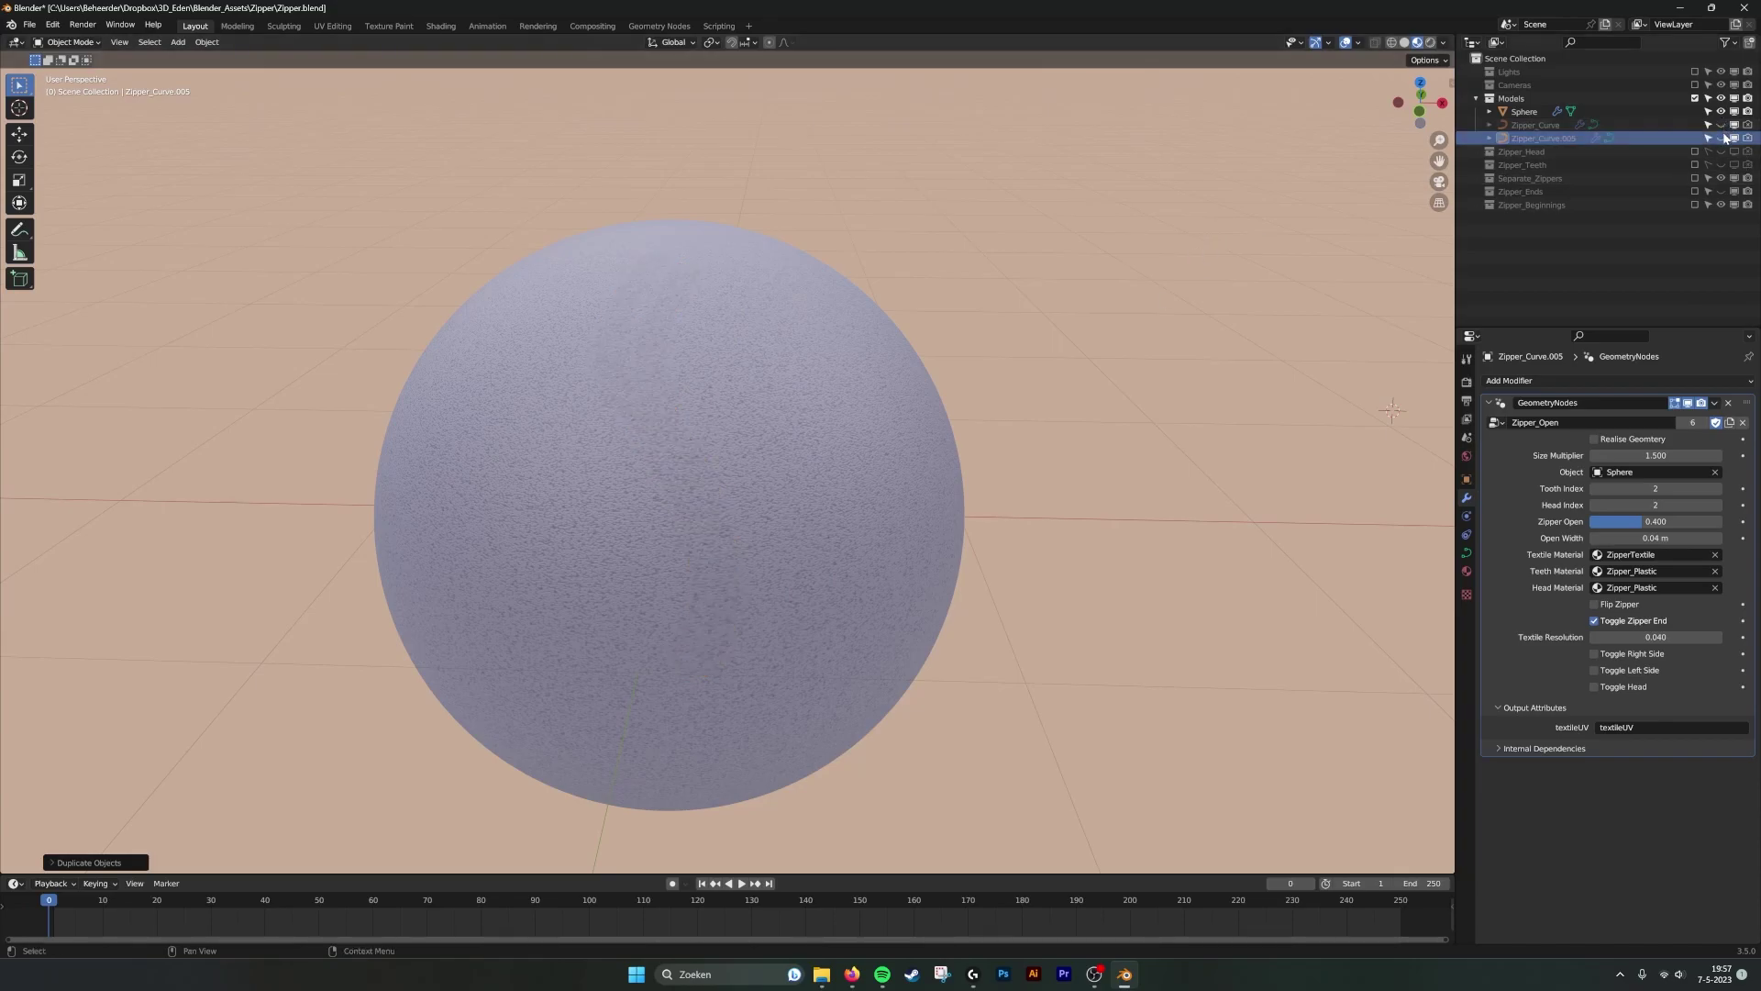
{"action": "left_click", "coordinate": [1722, 138]}
{"action": "left_click", "coordinate": [1721, 125]}
{"action": "left_click", "coordinate": [1559, 124]}
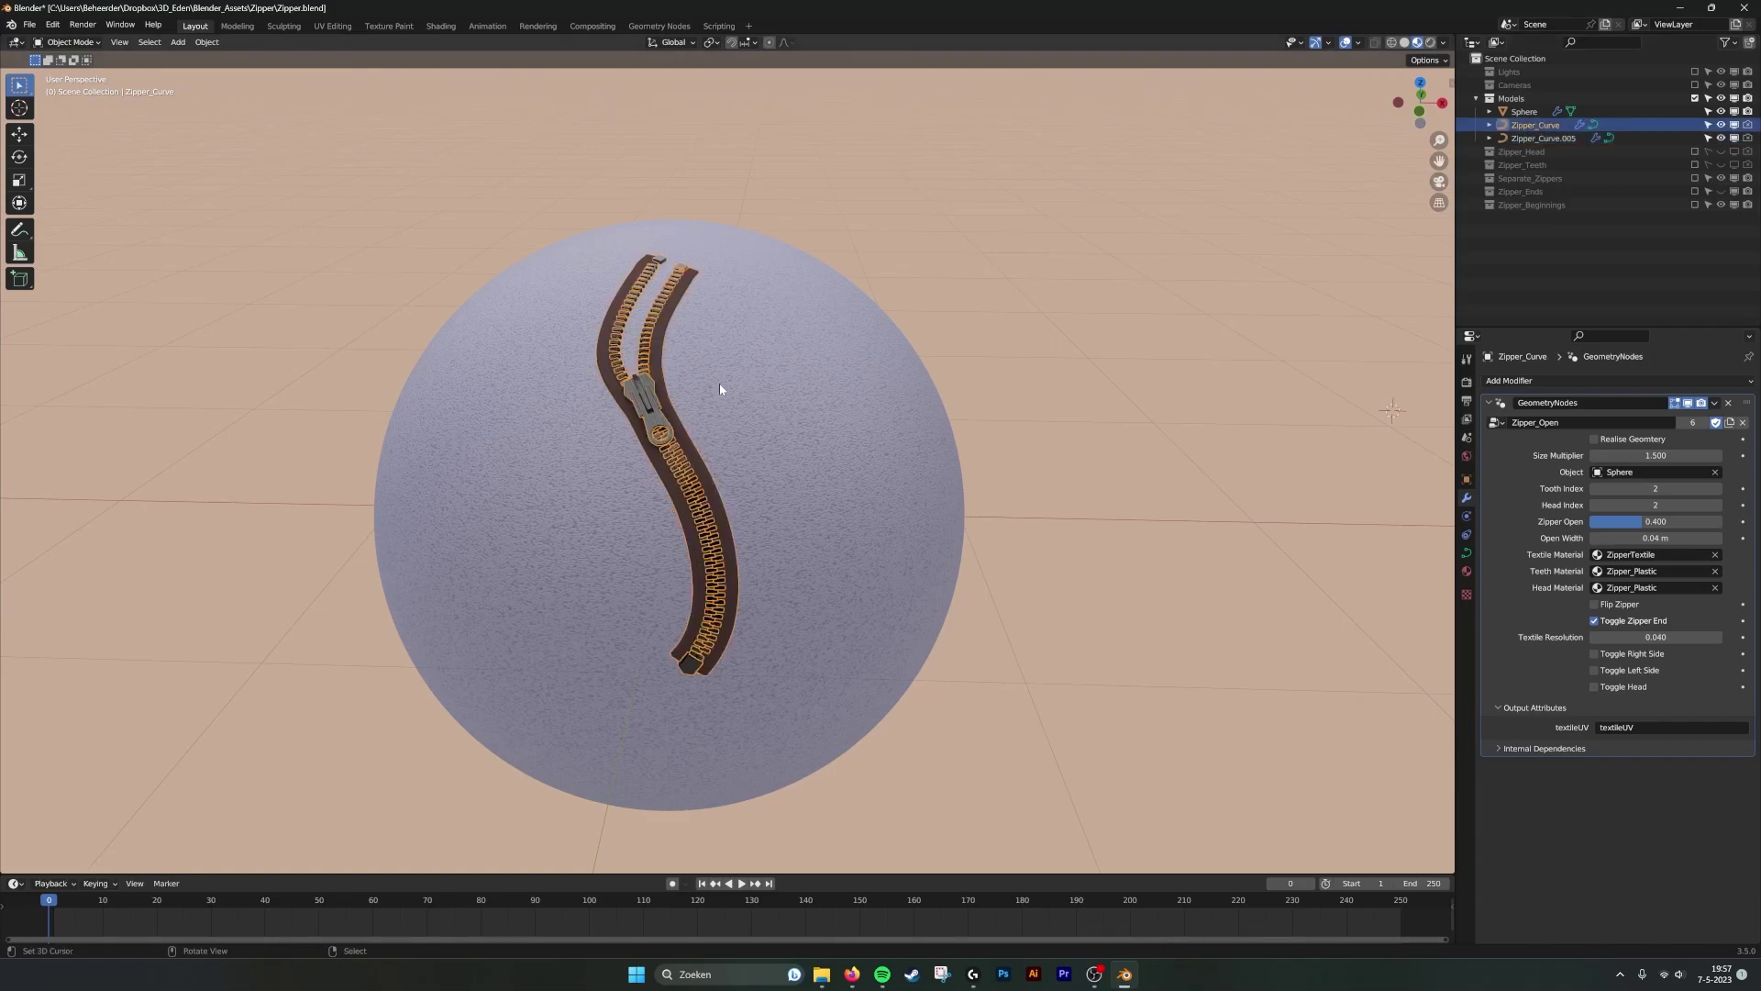
Enable Toggle Right Side on Zipper_Curve and Toggle Left Side on Zipper_Curve.005.
{"action": "left_click", "coordinate": [1595, 654]}
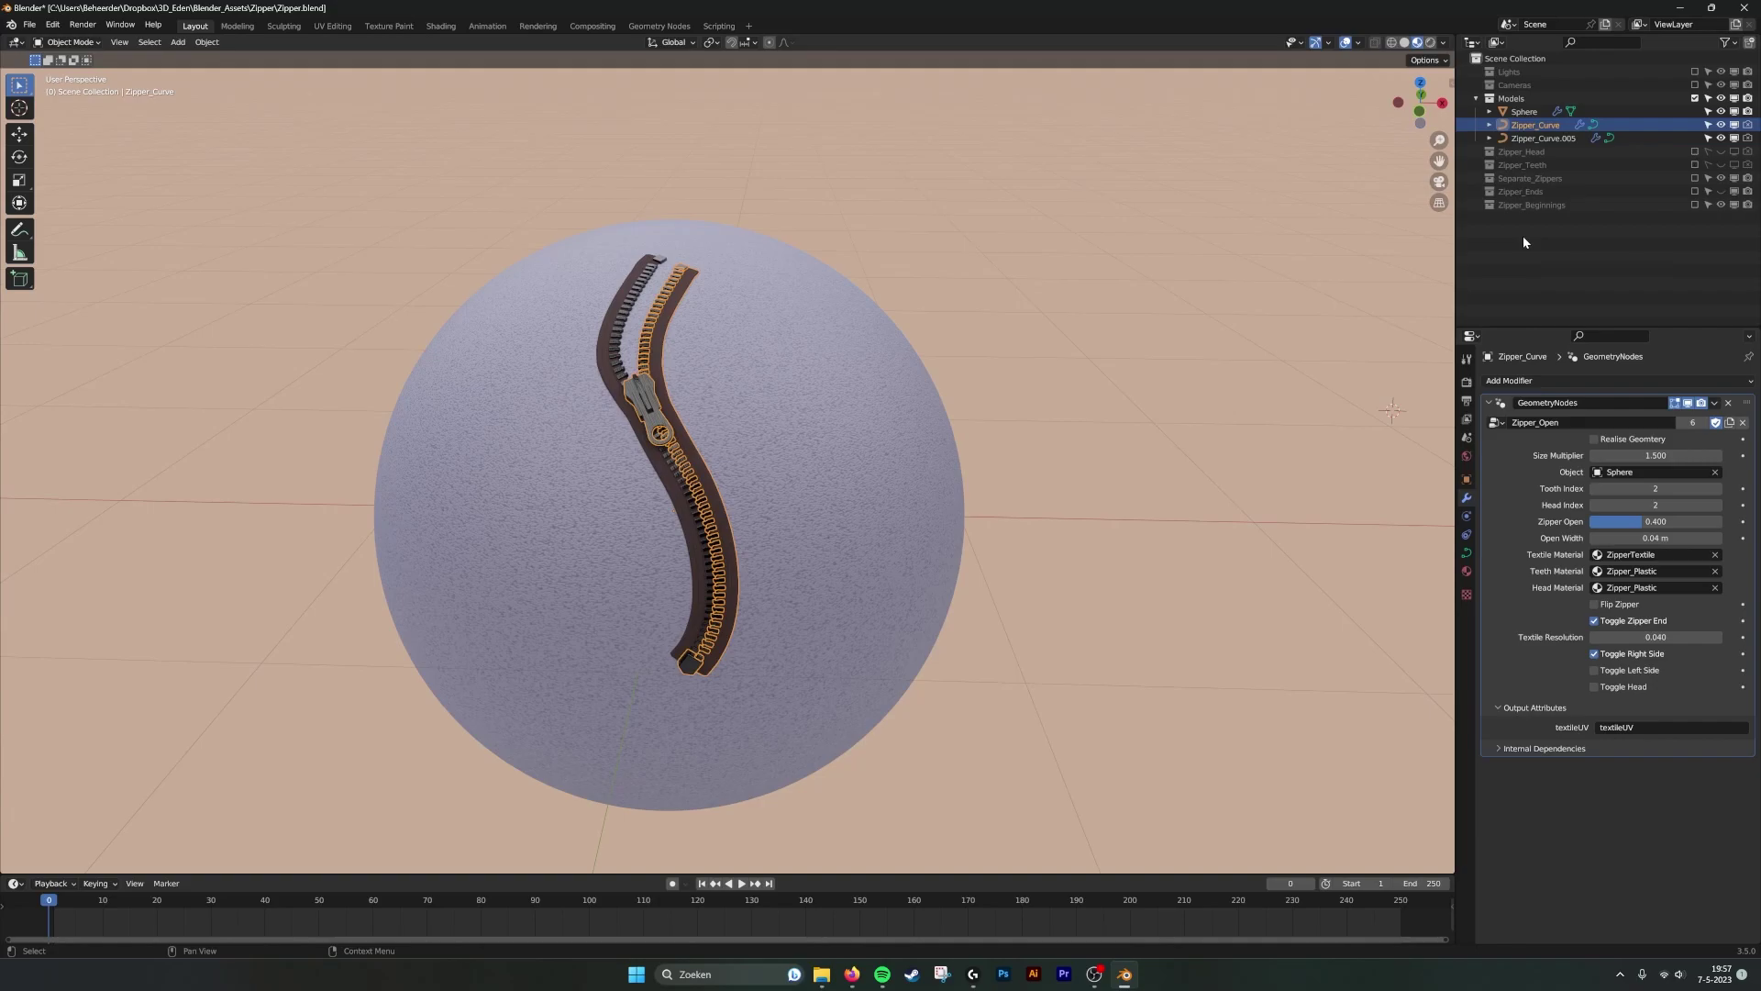
{"action": "left_click", "coordinate": [1543, 137]}
{"action": "left_click", "coordinate": [1595, 671]}
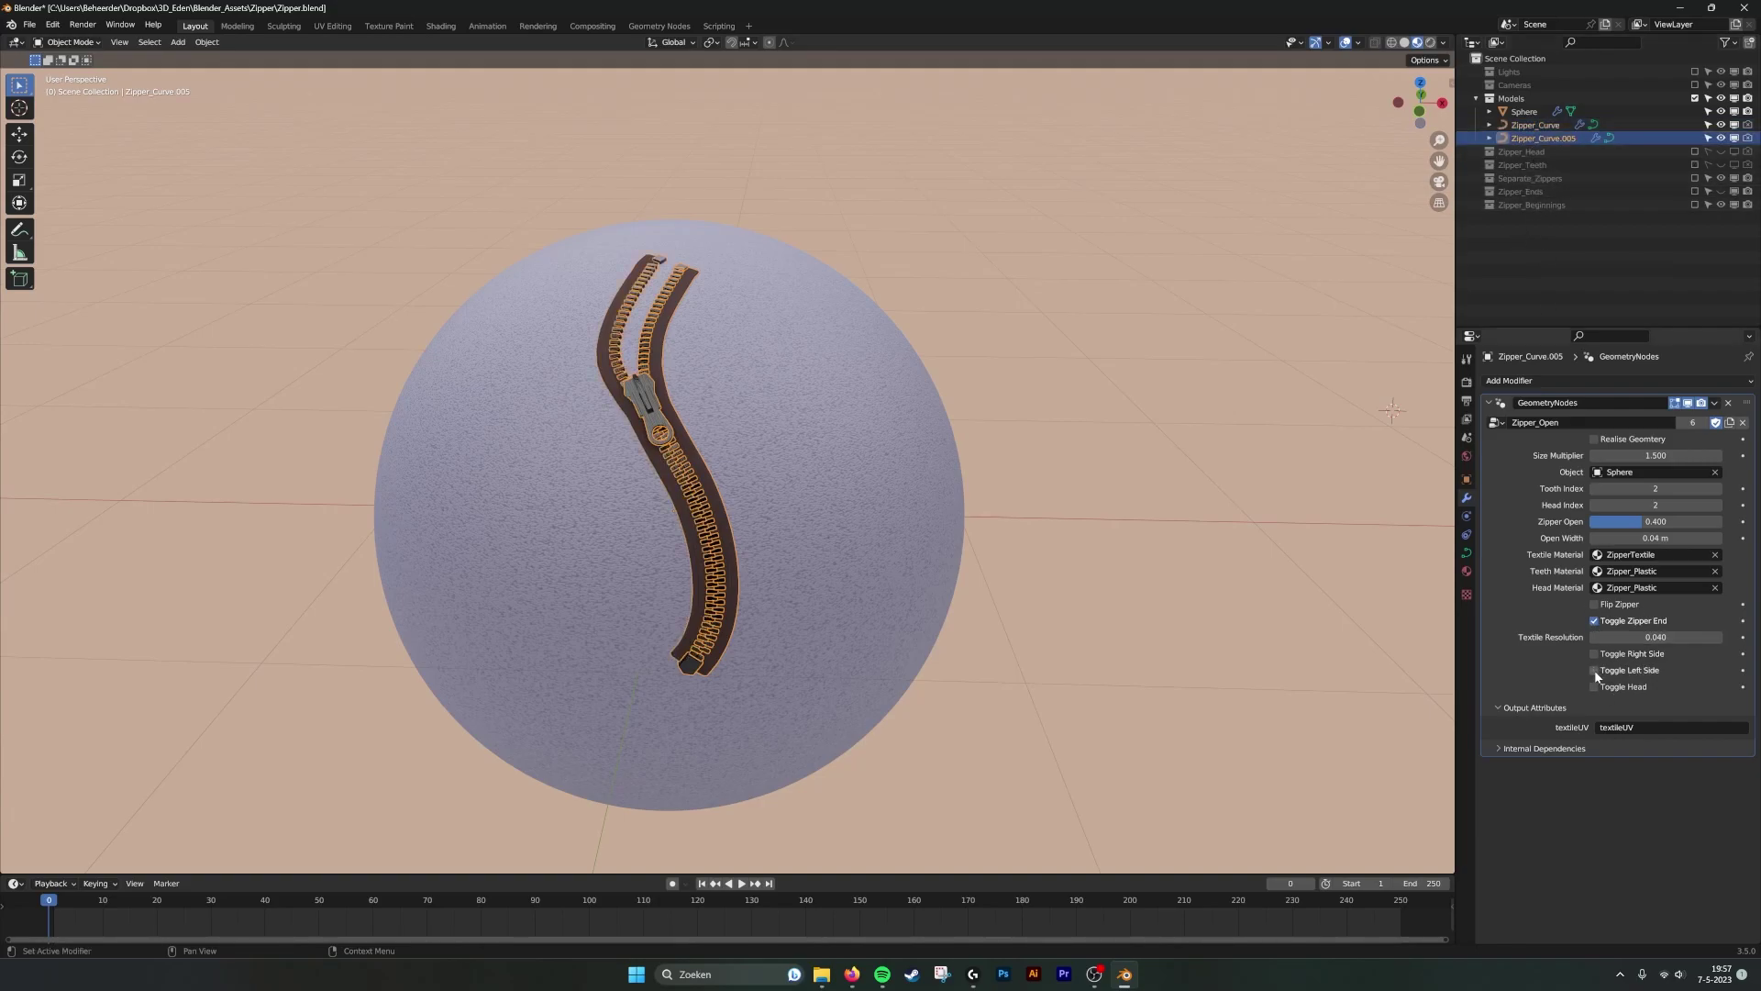
{"action": "left_click", "coordinate": [652, 335]}
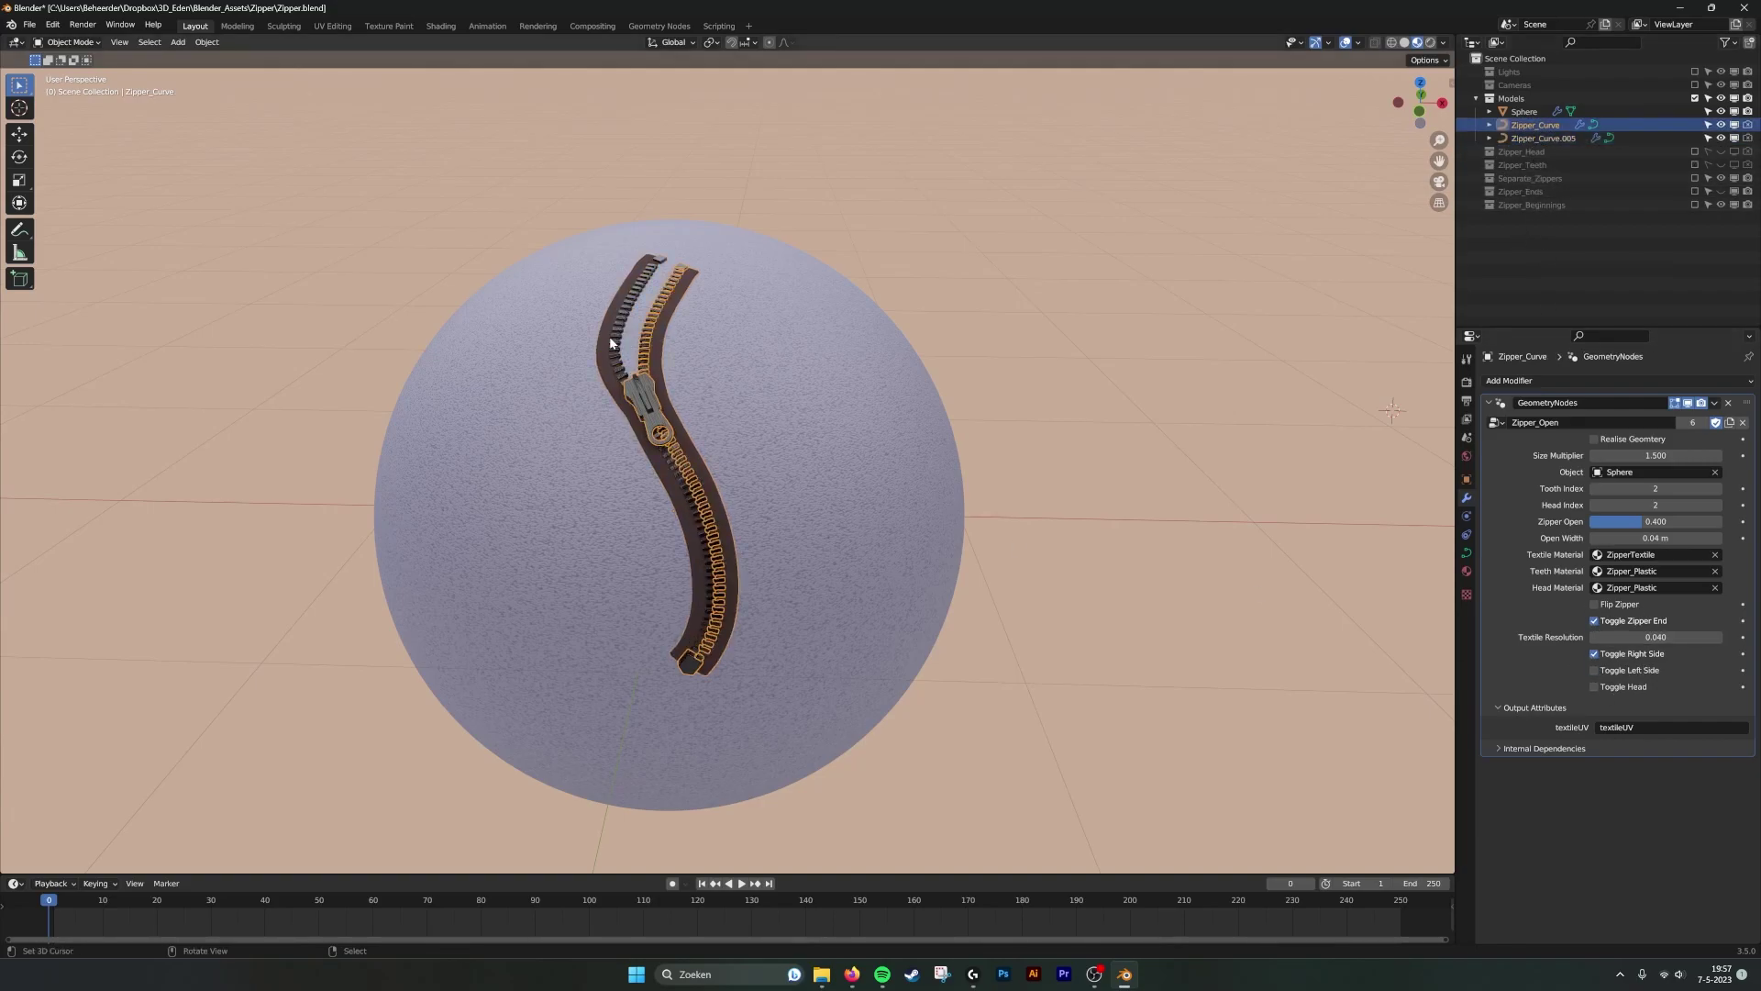
{"action": "left_click", "coordinate": [652, 335]}
{"action": "left_click", "coordinate": [652, 334]}
{"action": "scroll", "coordinate": [676, 358], "scroll_direction": "up", "scroll_amount": 2}
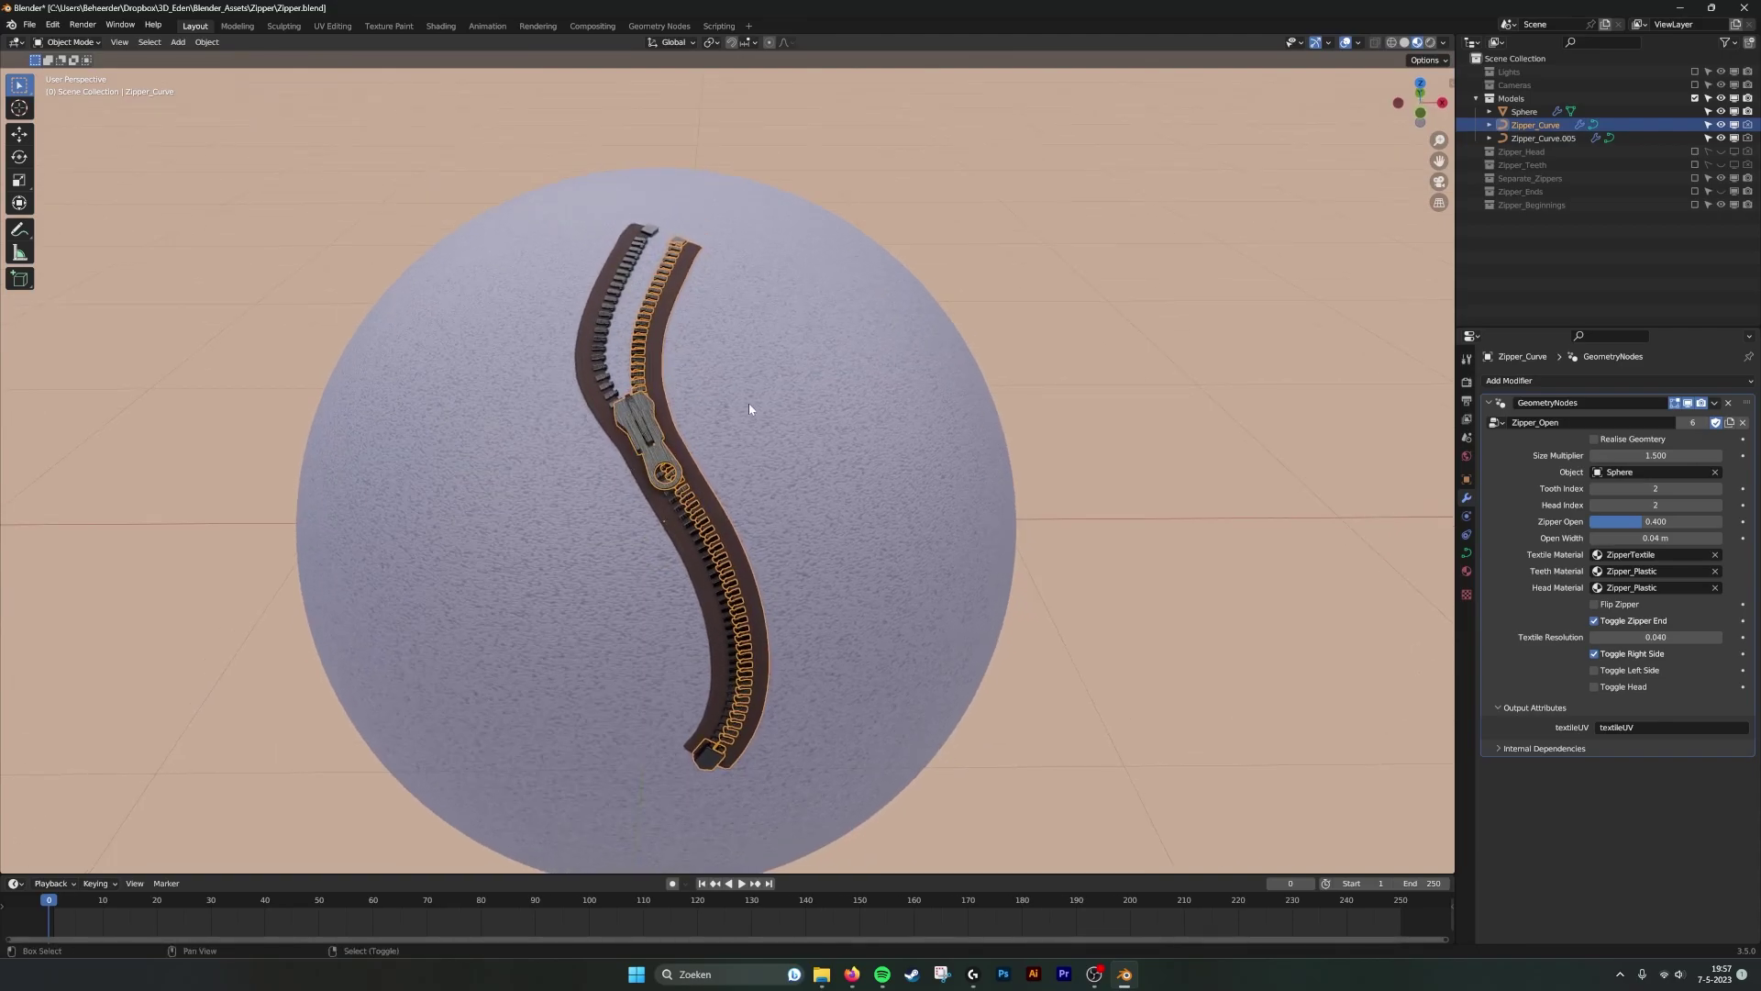
Test Zipper Open at 0.633, revert to 0.400, and enable Toggle Head on Zipper_Curve.
{"action": "middle_click_drag", "start_coordinate": [750, 406], "coordinate": [747, 380], "text": "shift"}
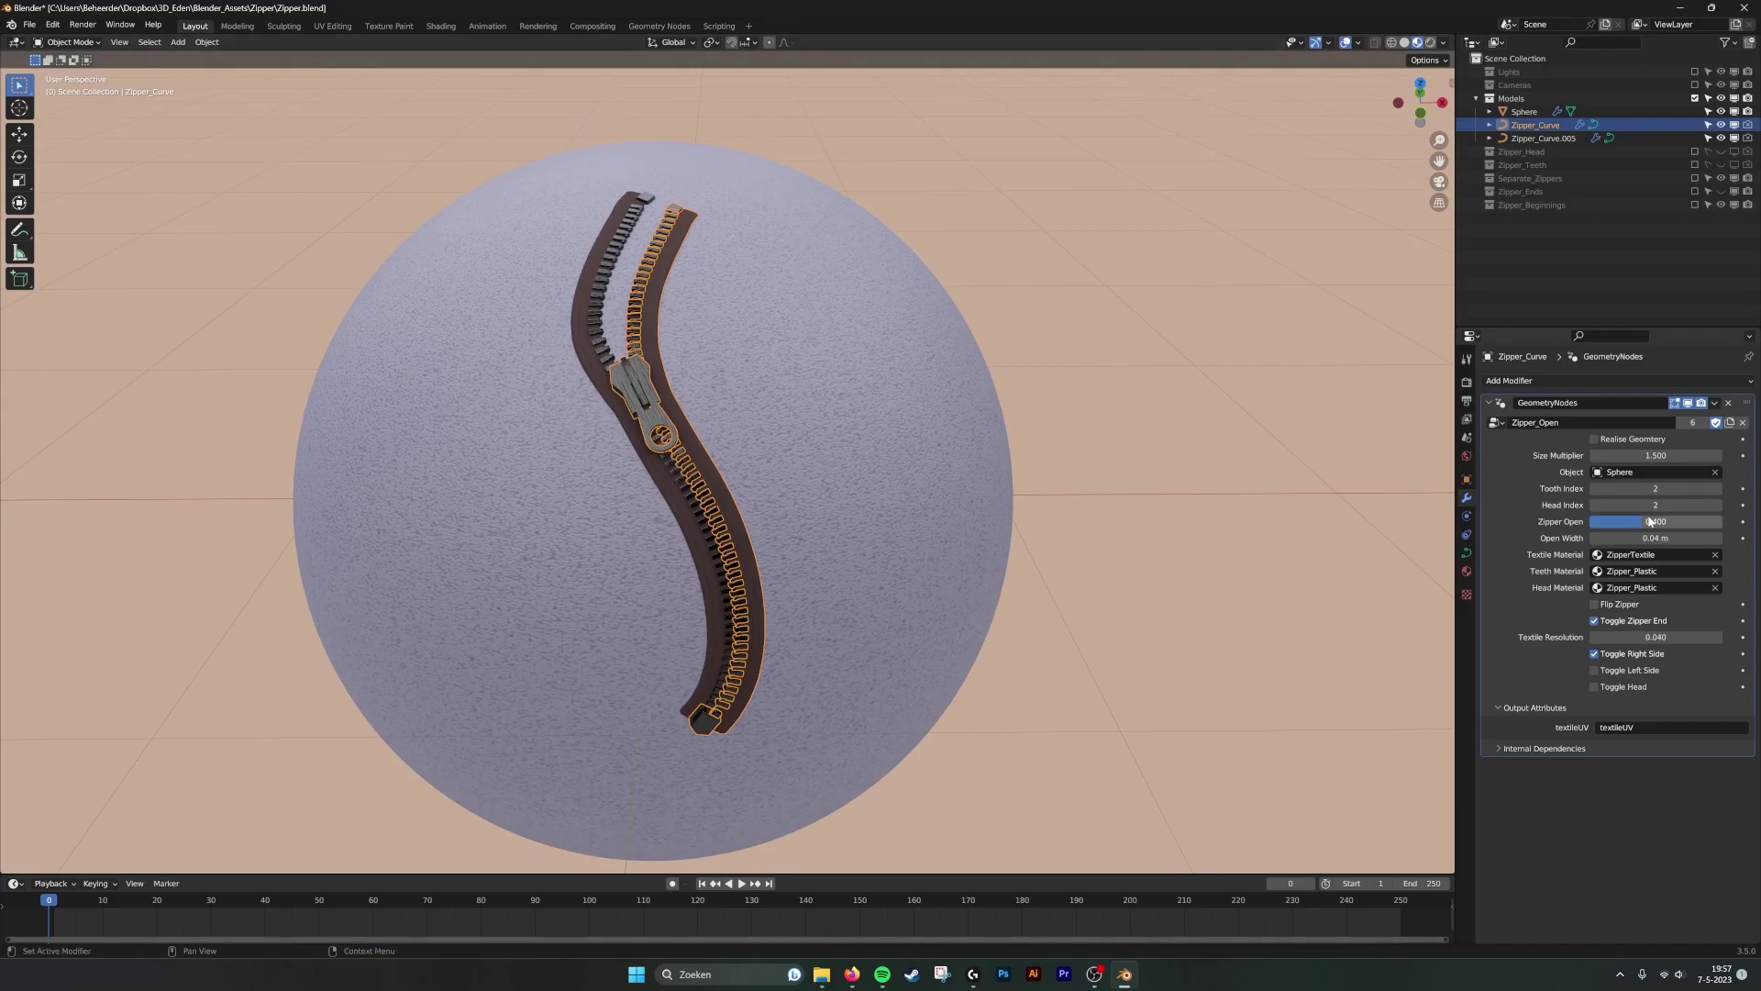
{"action": "left_click_drag", "start_coordinate": [1642, 521], "coordinate": [1673, 521]}
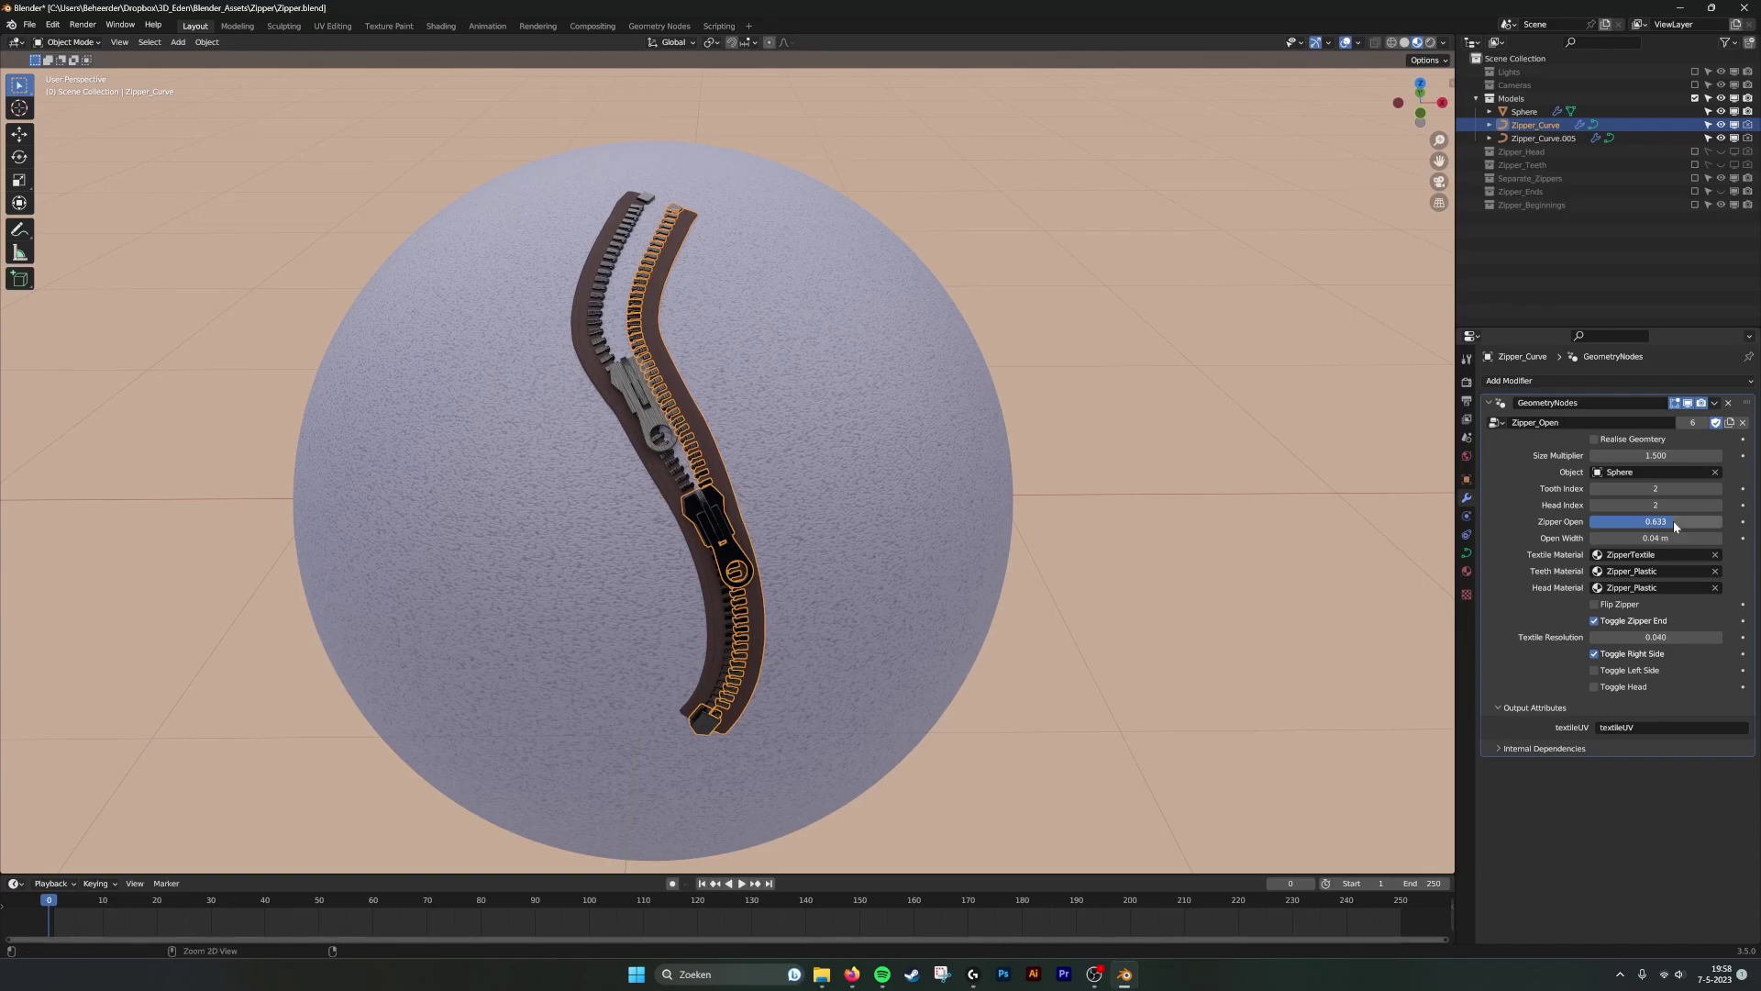
{"action": "key", "text": "ctrl+z"}
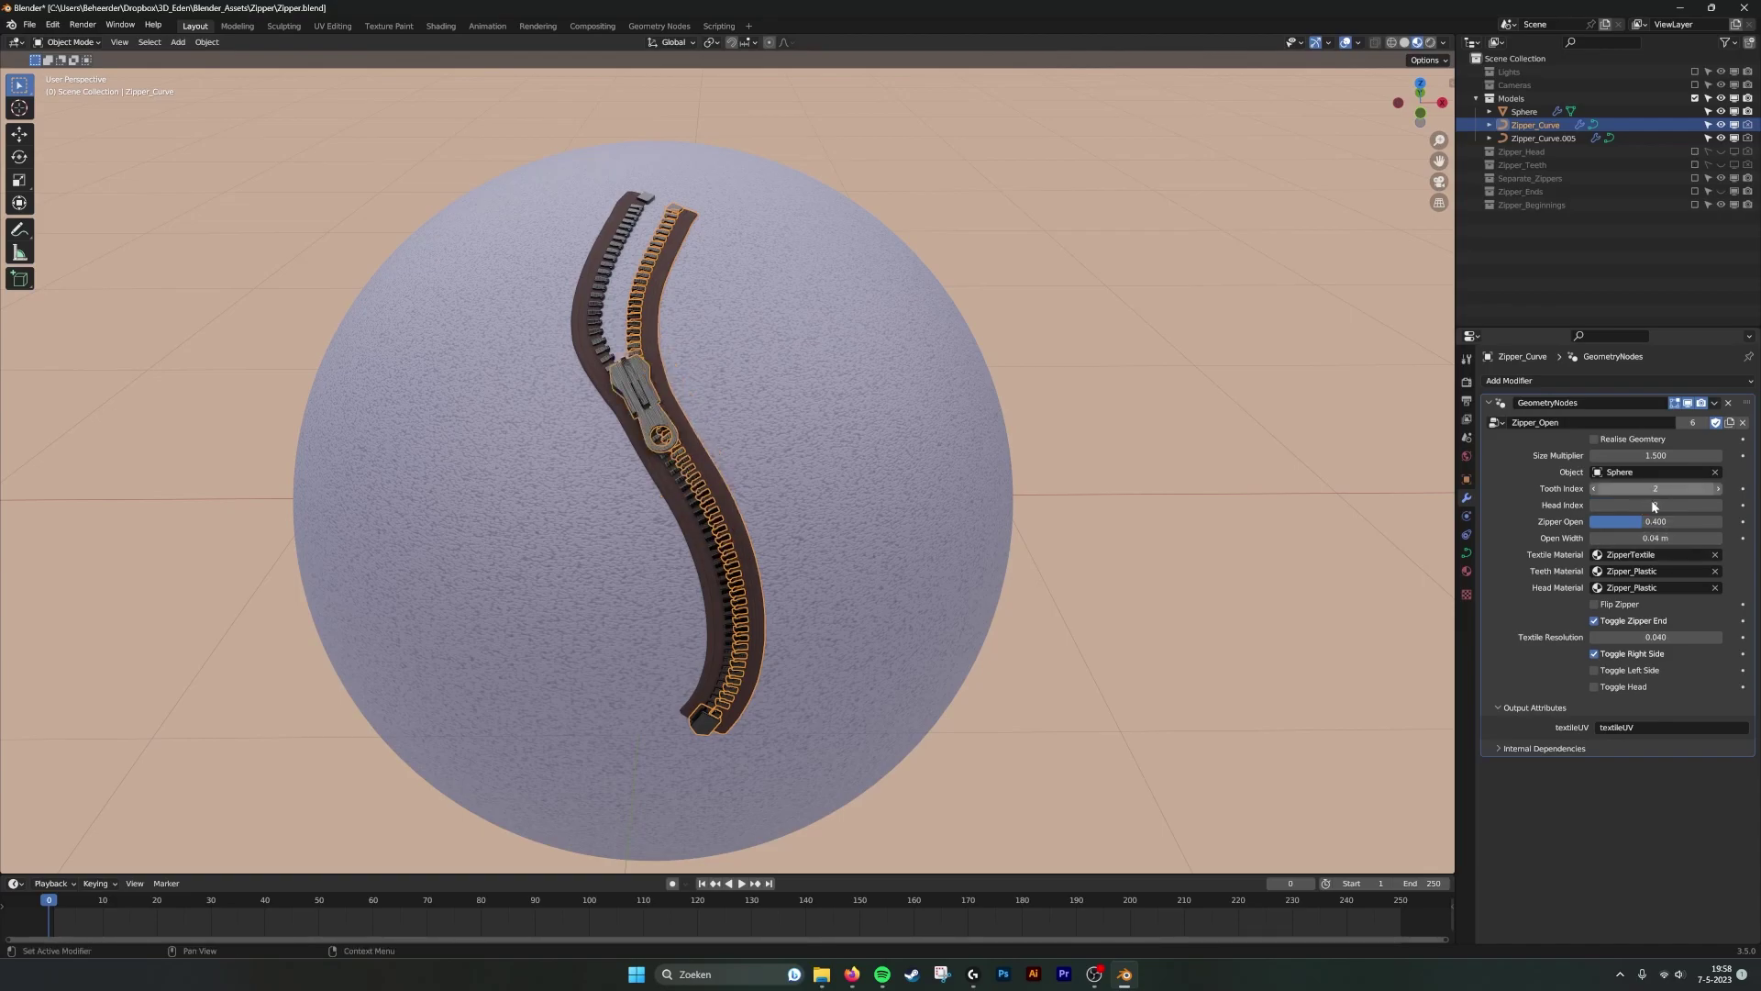
{"action": "left_click", "coordinate": [1596, 687]}
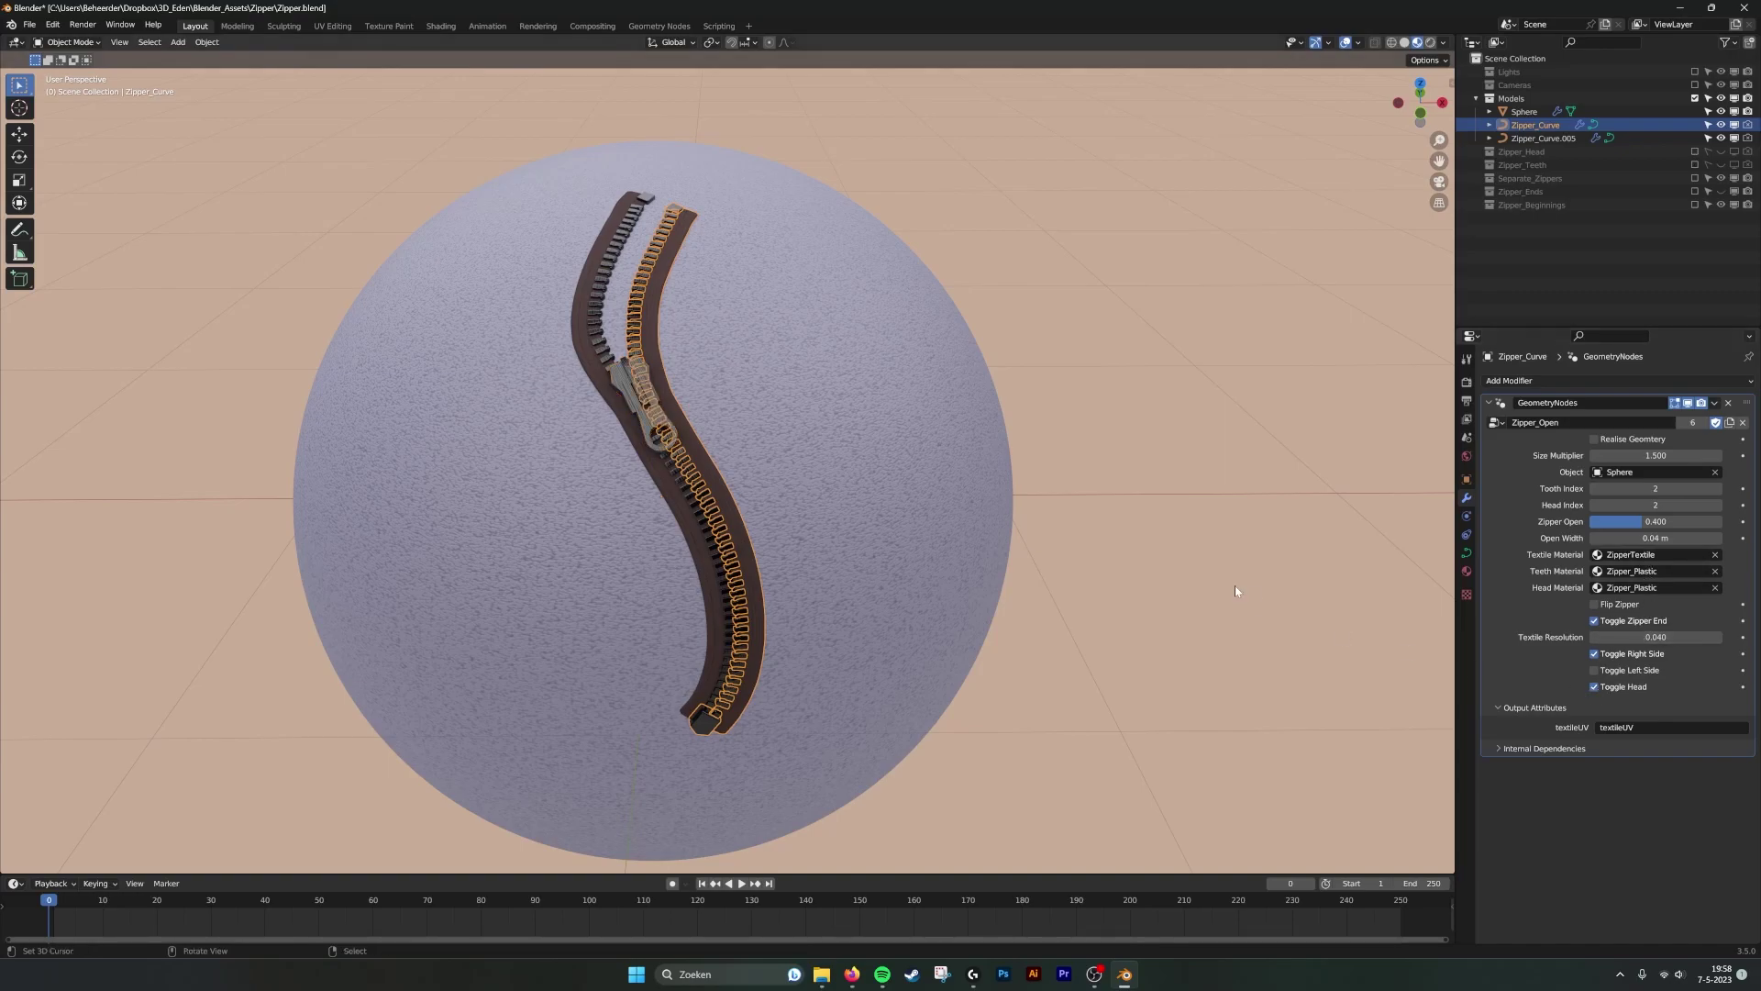
{"action": "left_click", "coordinate": [1132, 335]}
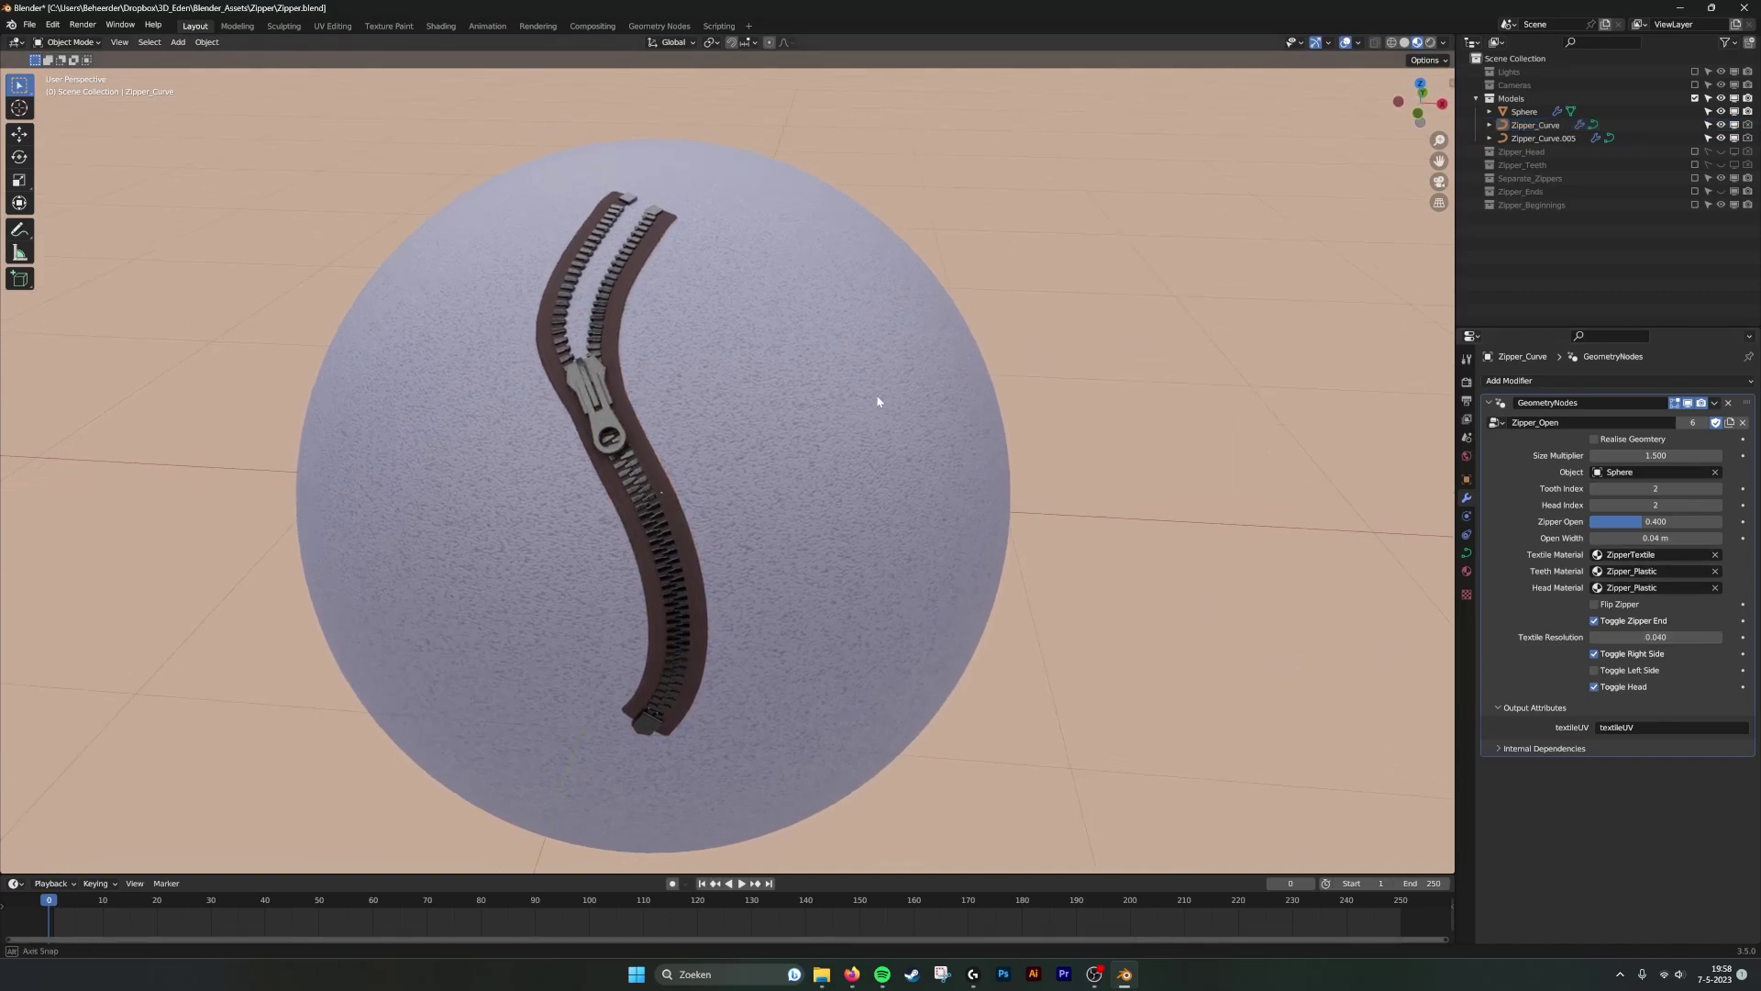
Move the top curve point of Zipper_Curve.005 to a new position in Edit Mode.
{"action": "left_click", "coordinate": [624, 243]}
{"action": "key", "text": "Tab"}
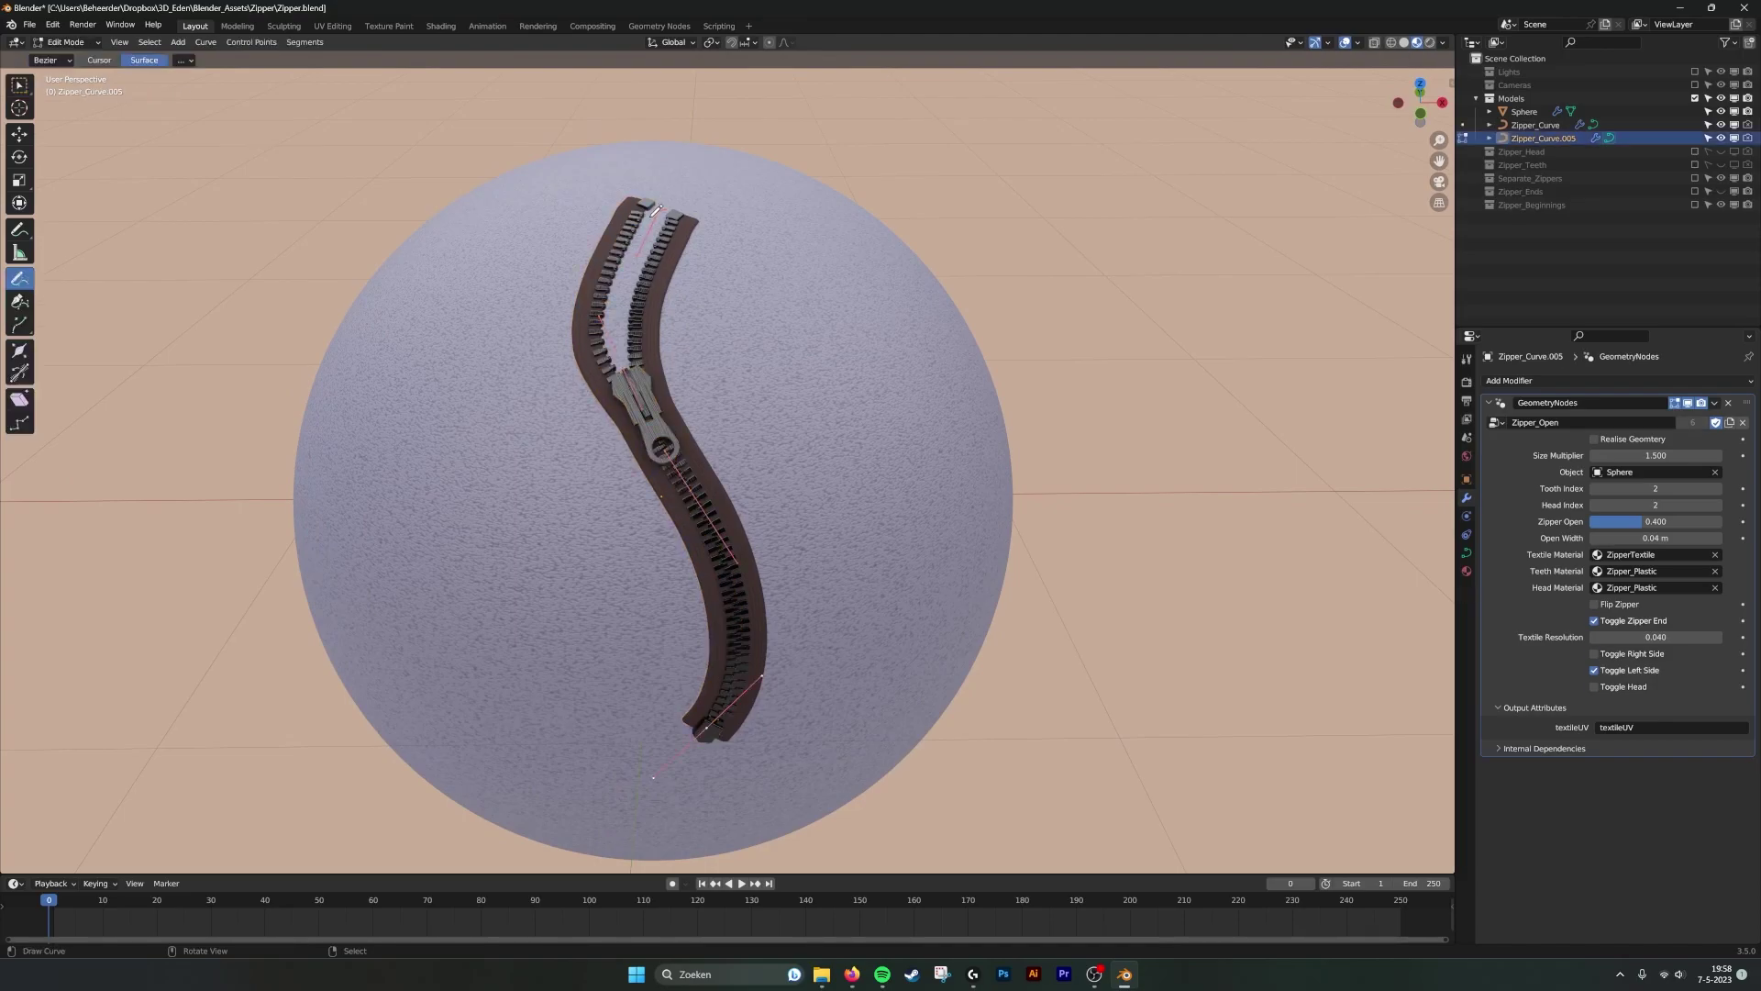
{"action": "left_click", "coordinate": [20, 87]}
{"action": "left_click", "coordinate": [655, 210]}
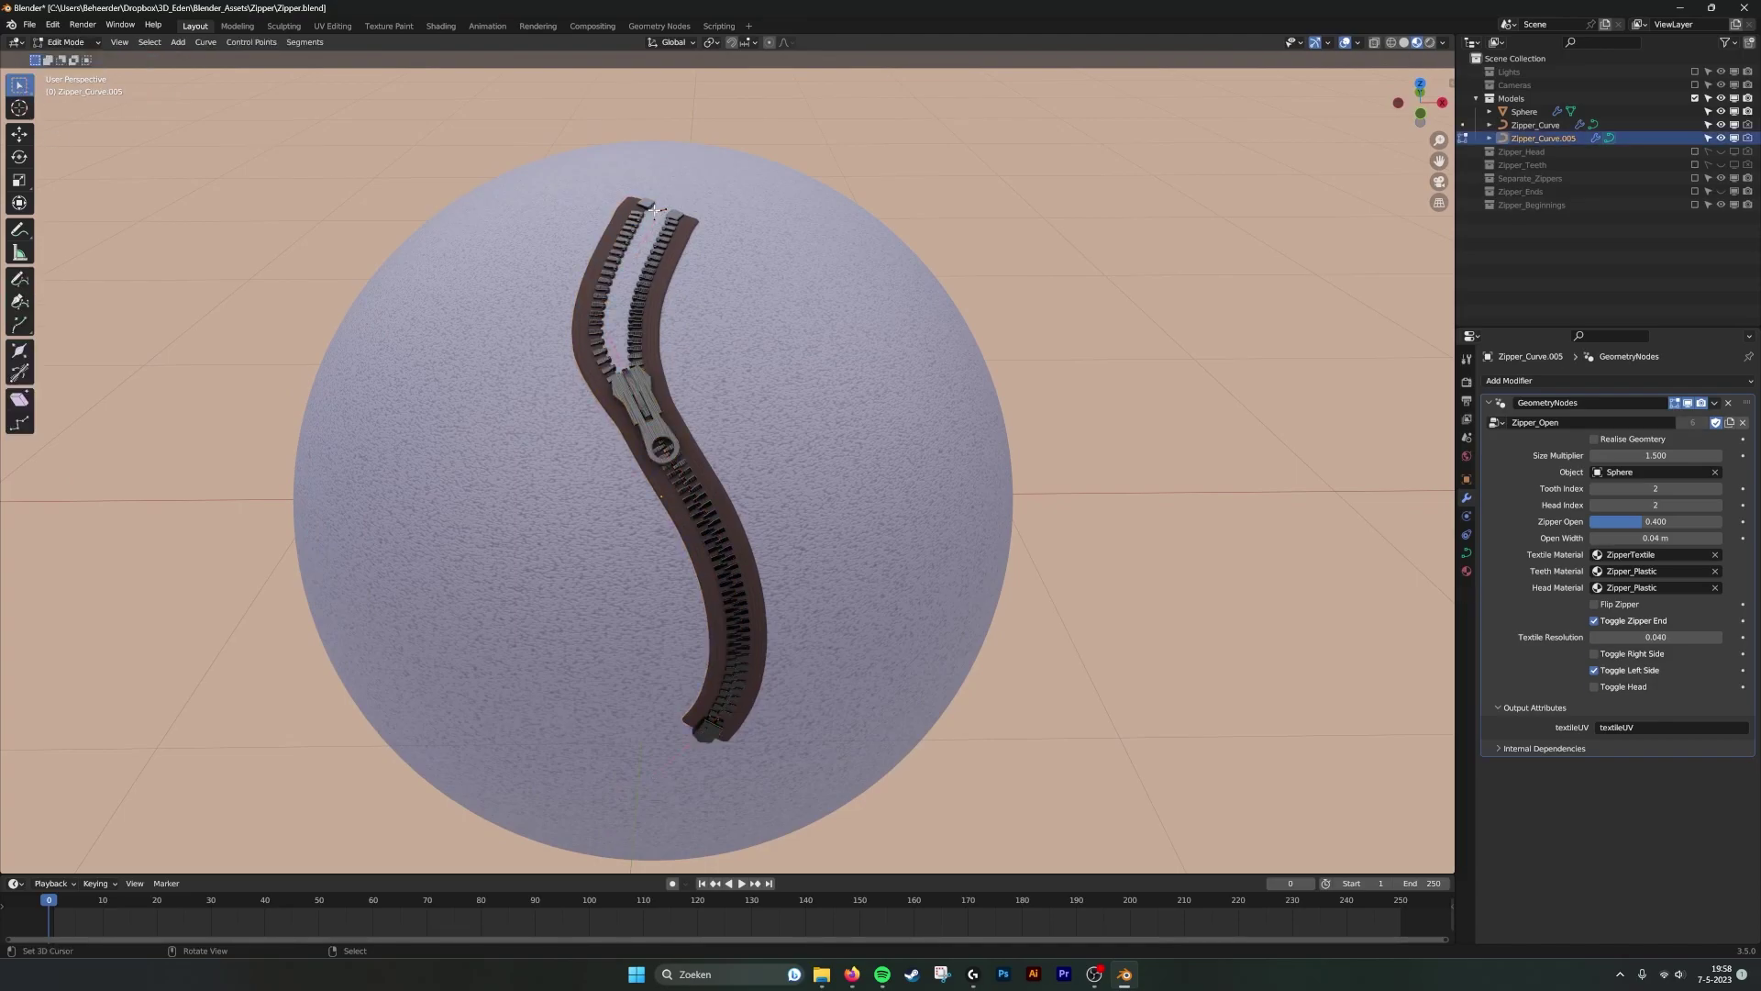
{"action": "middle_click_drag", "start_coordinate": [671, 208], "coordinate": [657, 248]}
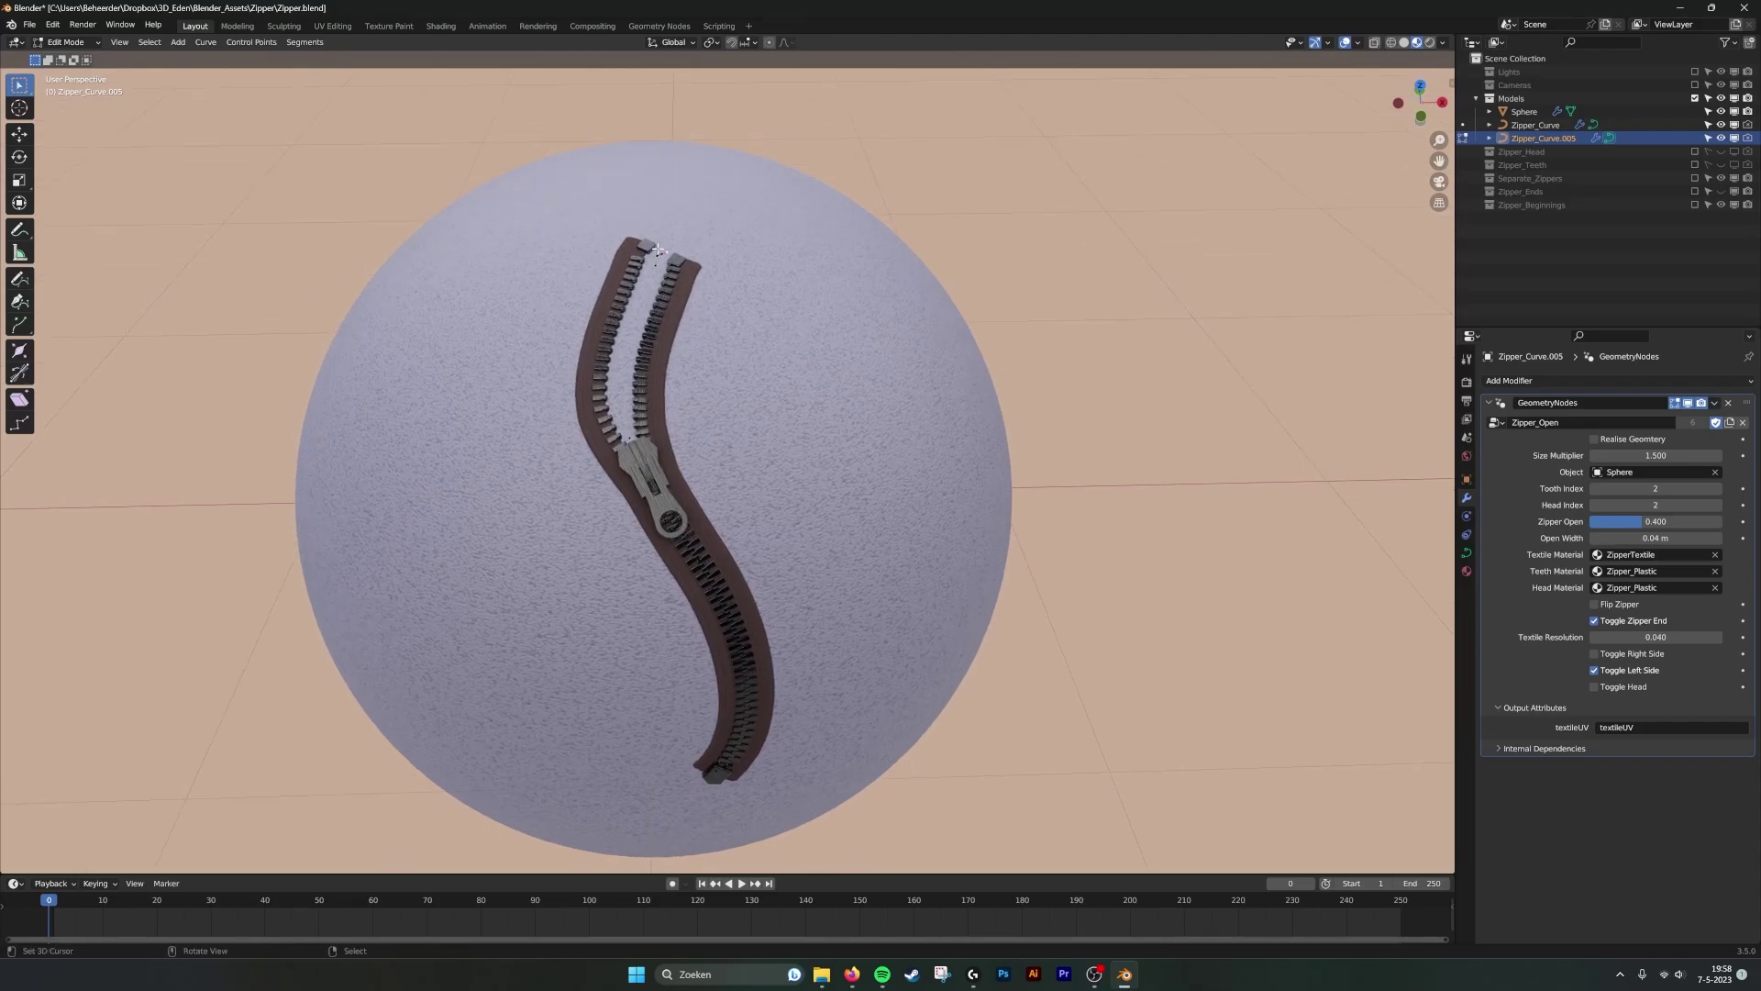
{"action": "key", "text": "g"}
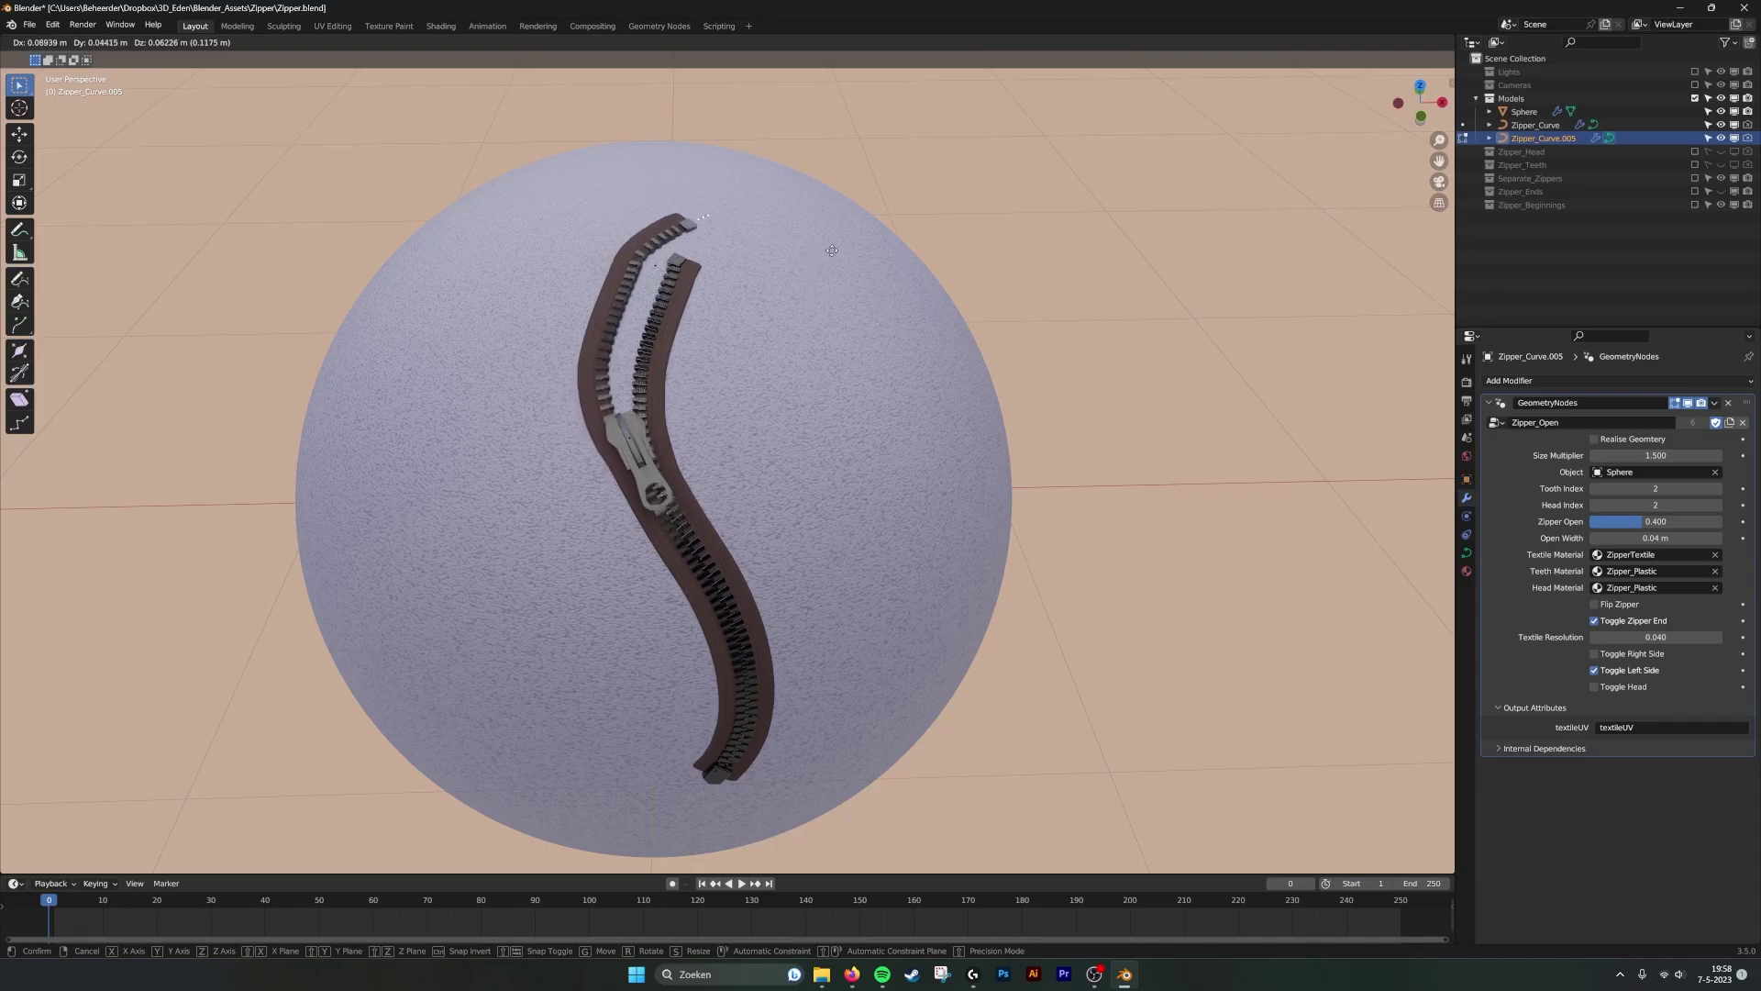
{"action": "left_click", "coordinate": [804, 240]}
Try deleting that top point, undo it, and cancel a second move of the top end.
{"action": "key", "text": "x"}
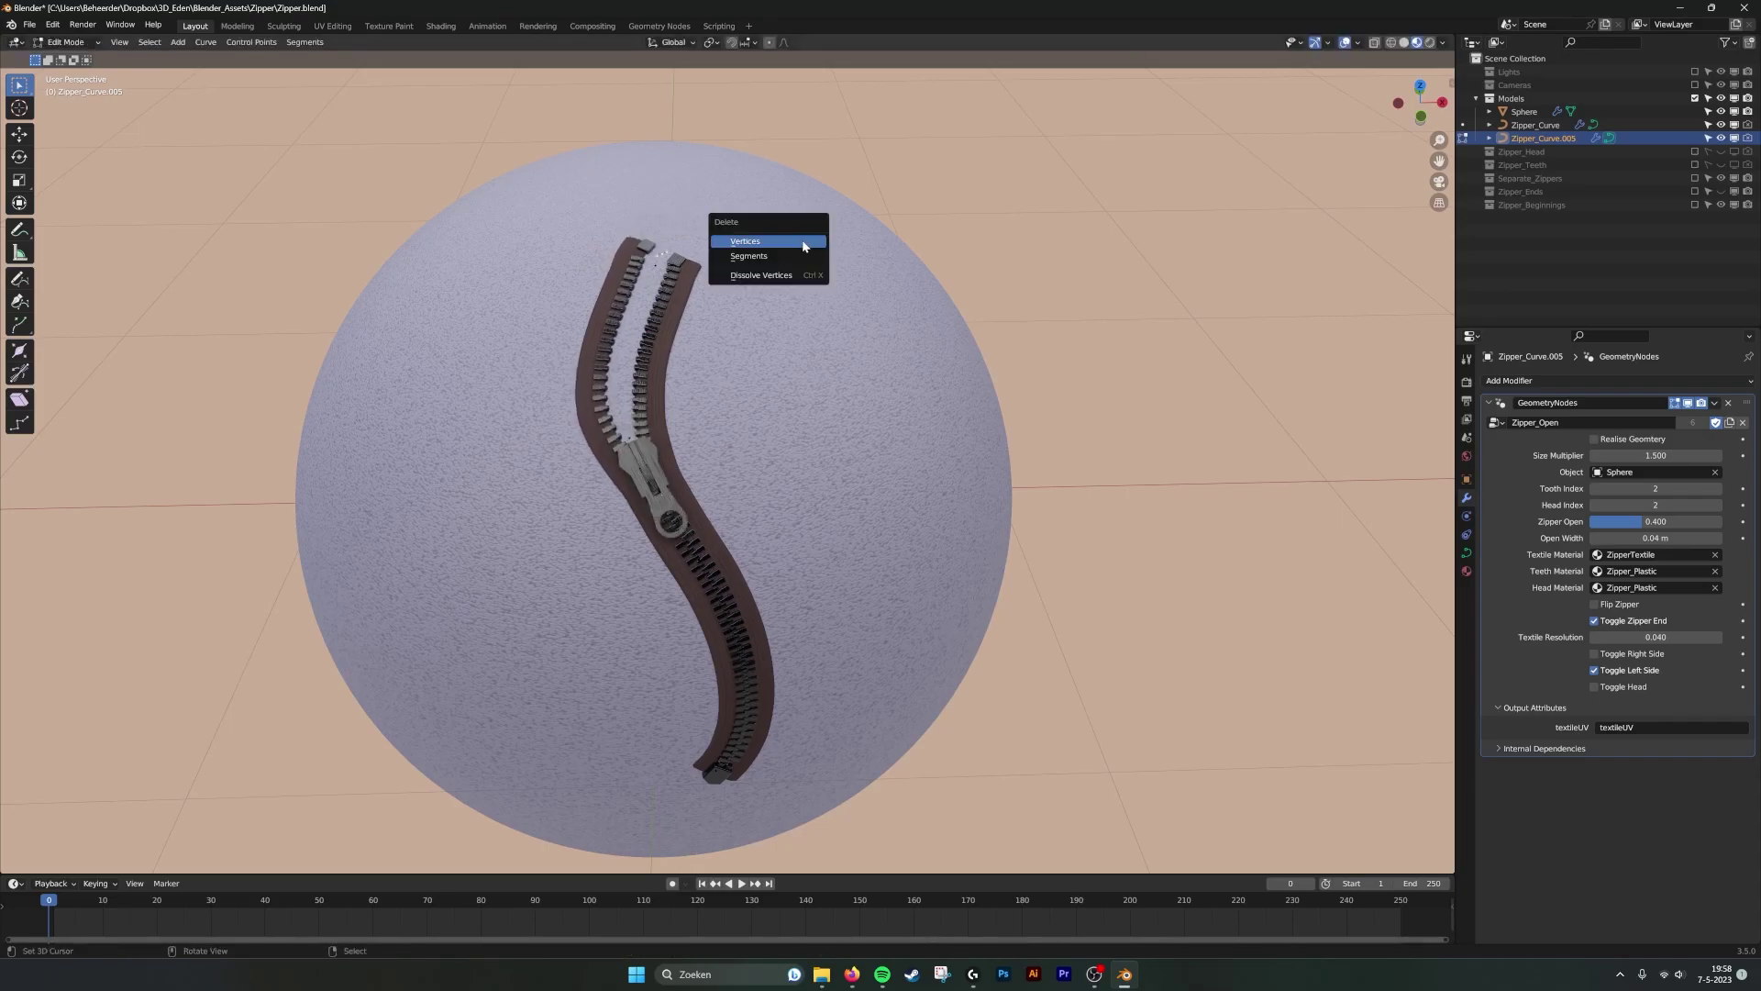
{"action": "left_click", "coordinate": [804, 245]}
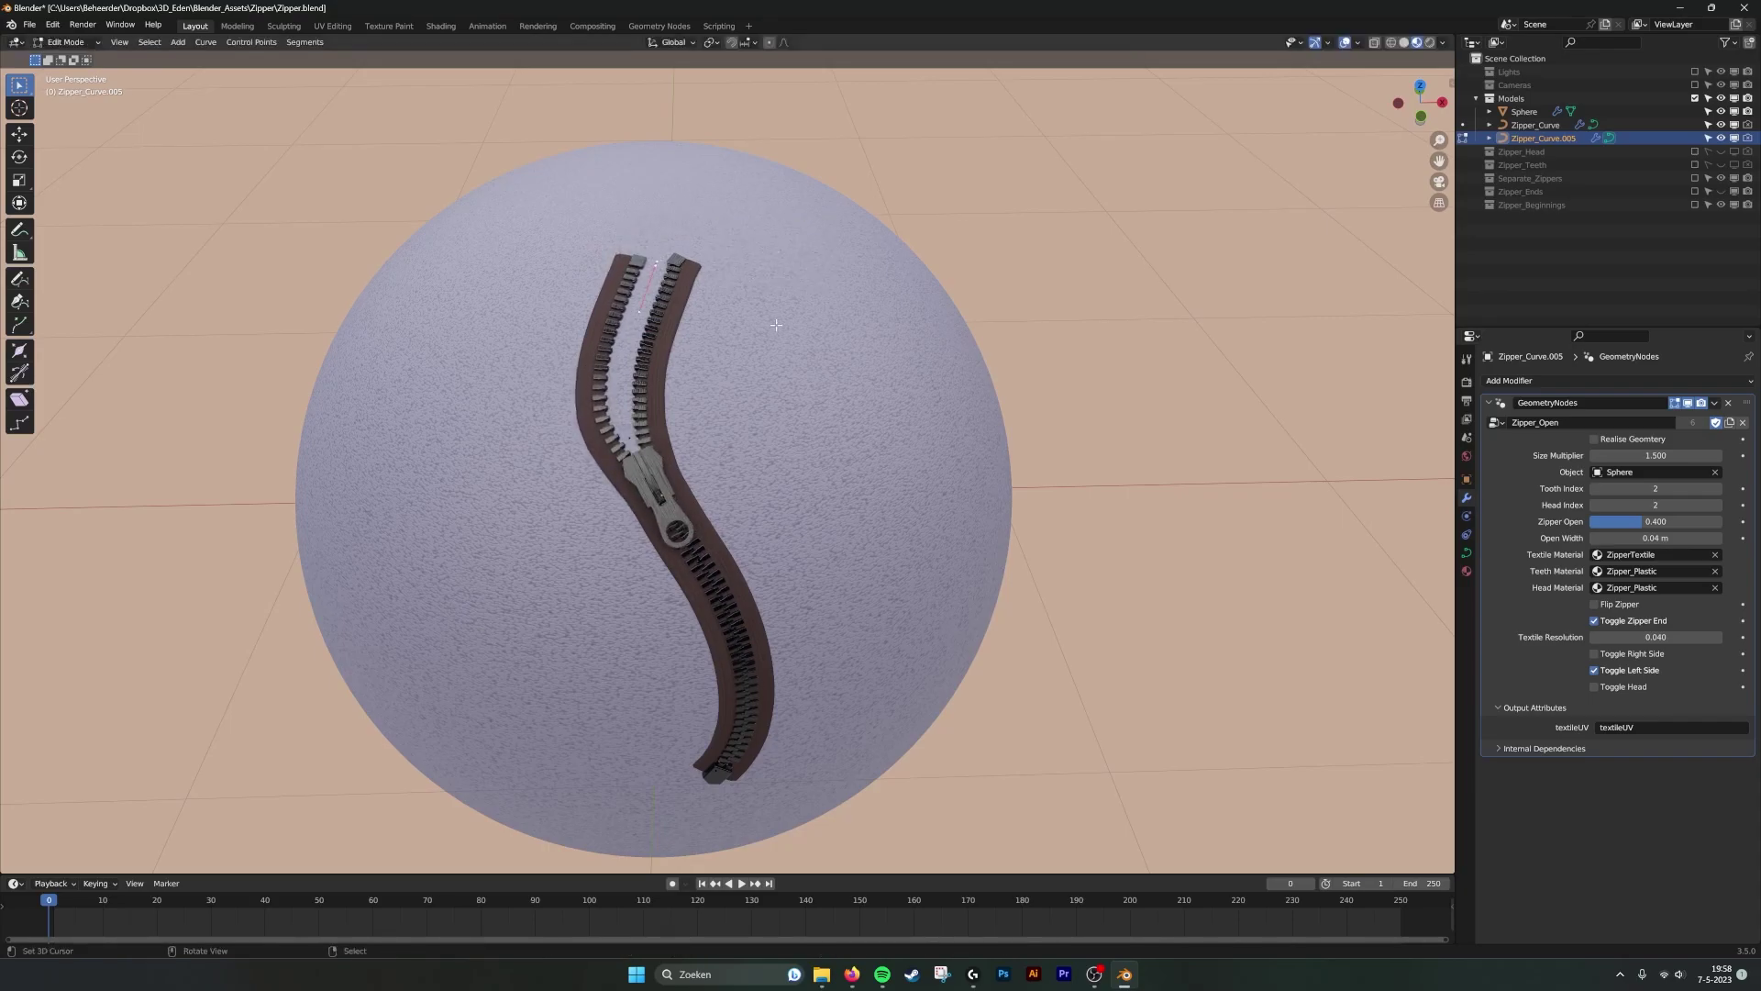
{"action": "key", "text": "ctrl+z"}
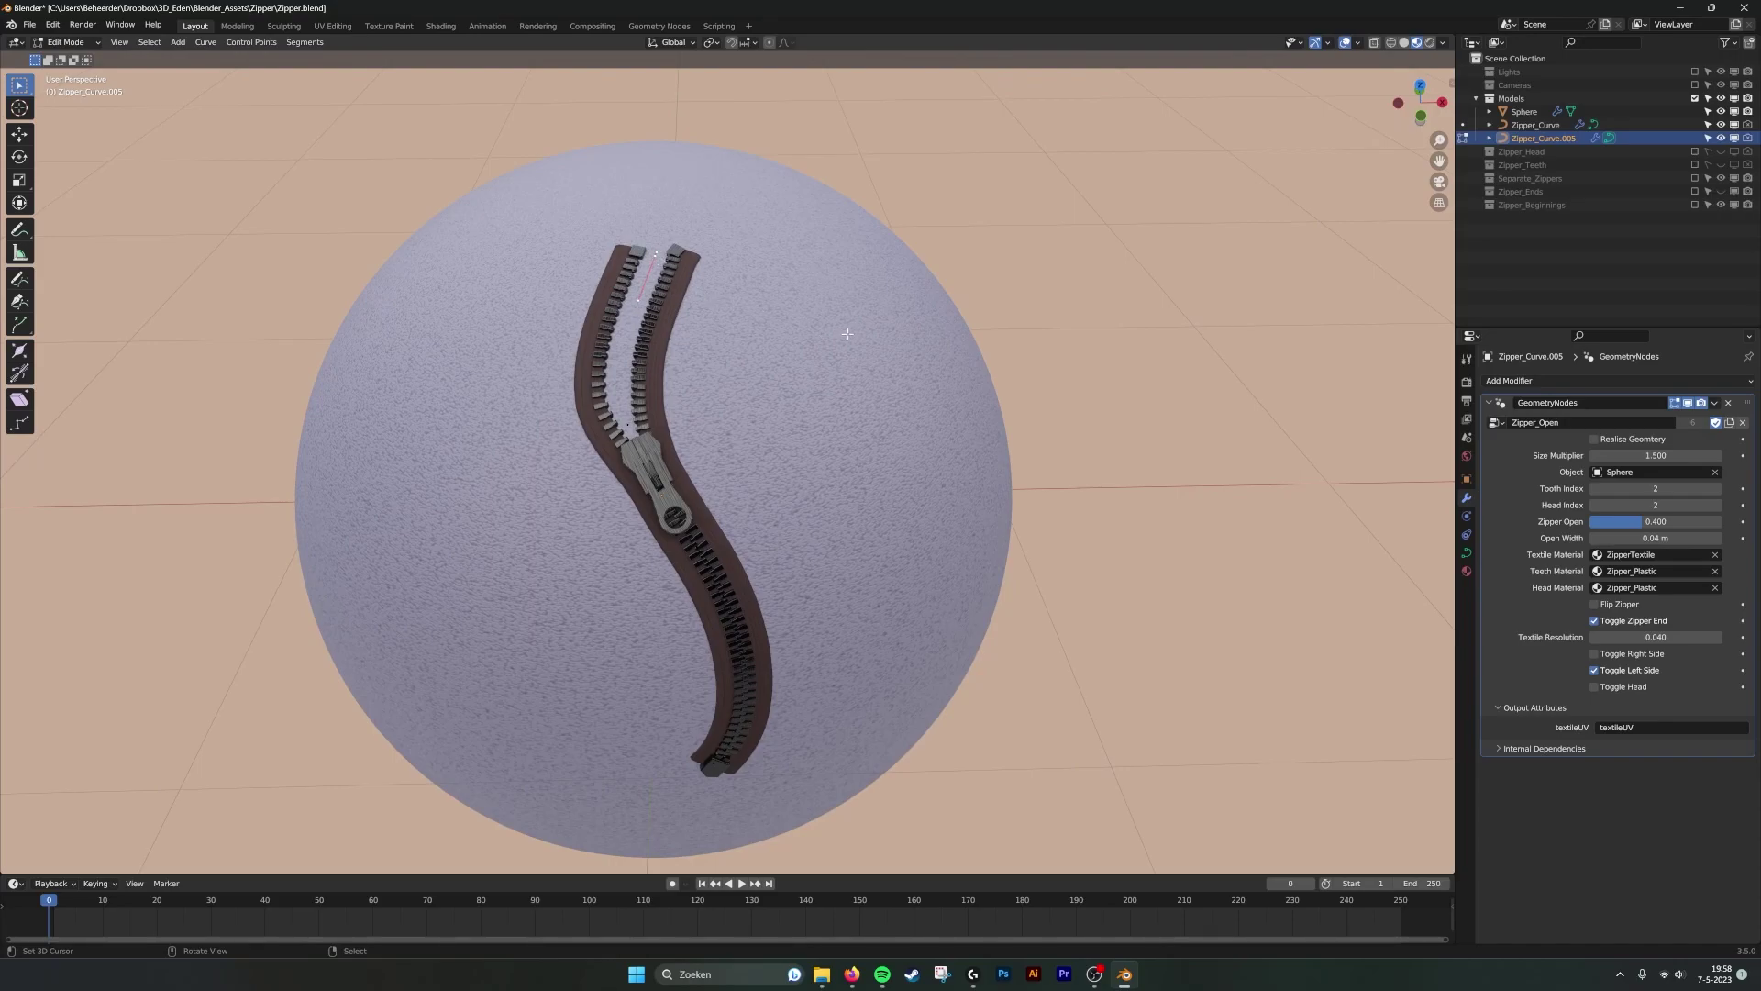
{"action": "key", "text": "g"}
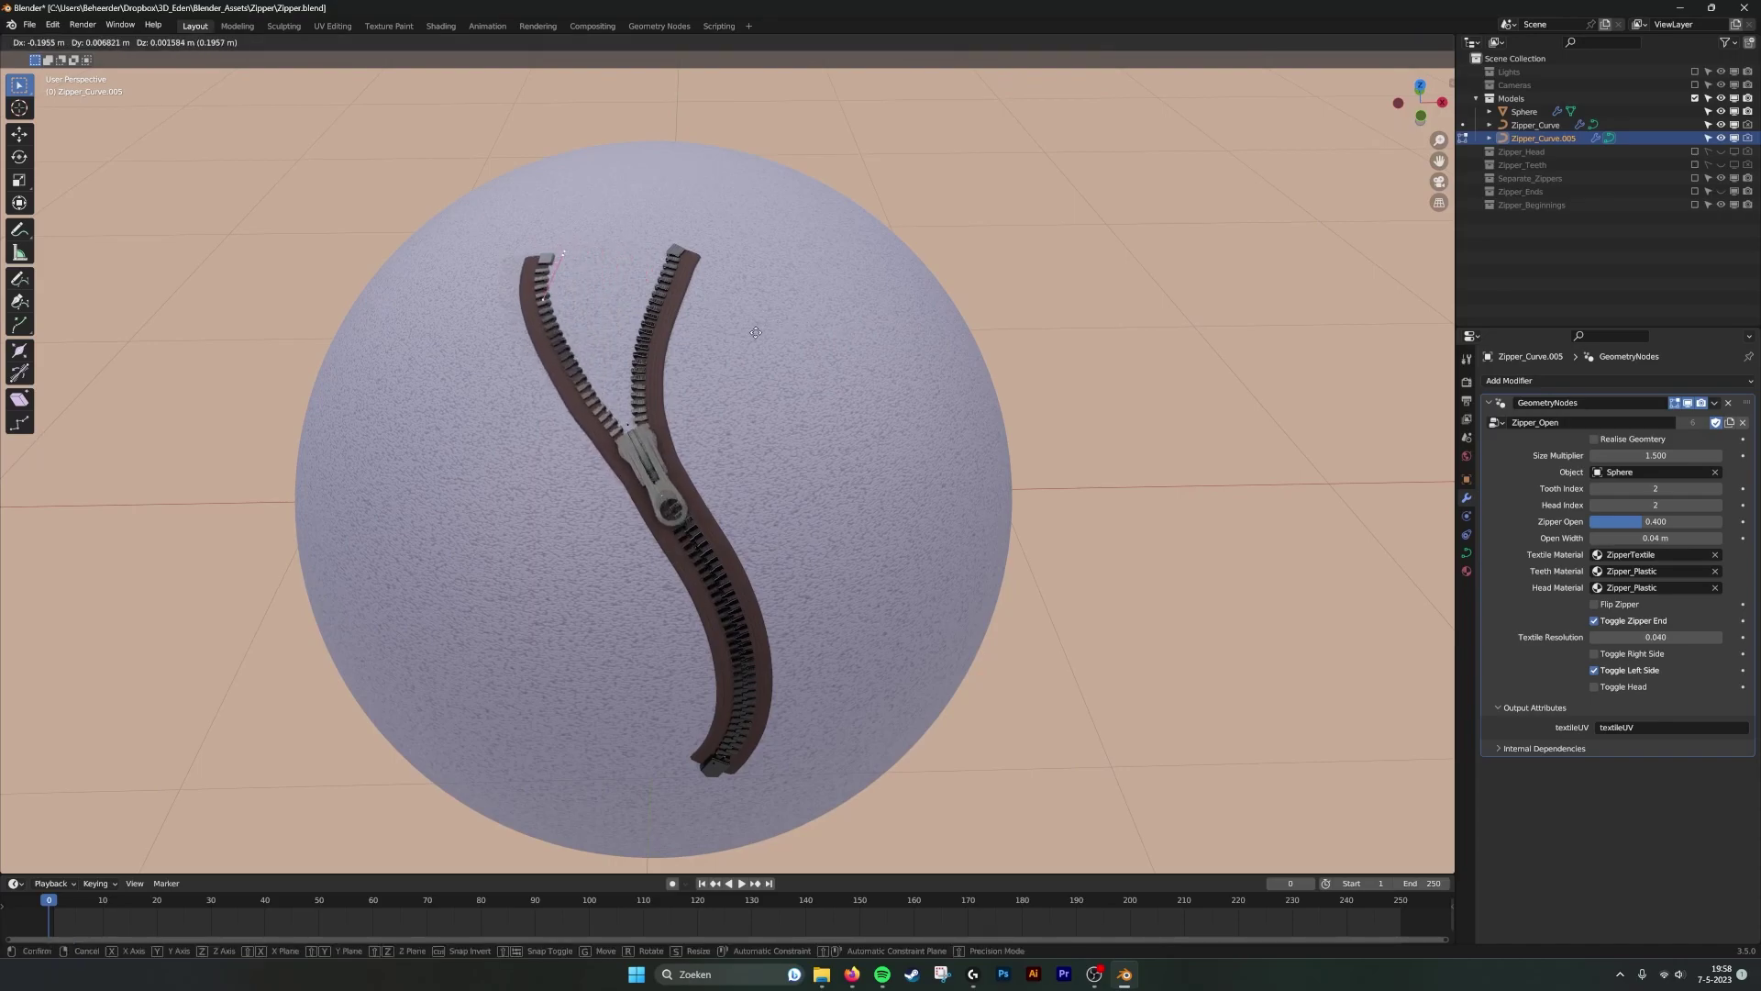
{"action": "right_click", "coordinate": [775, 328]}
Slide the zipper slider point down the left strip.
{"action": "scroll", "coordinate": [794, 325], "scroll_direction": "up", "scroll_amount": 4}
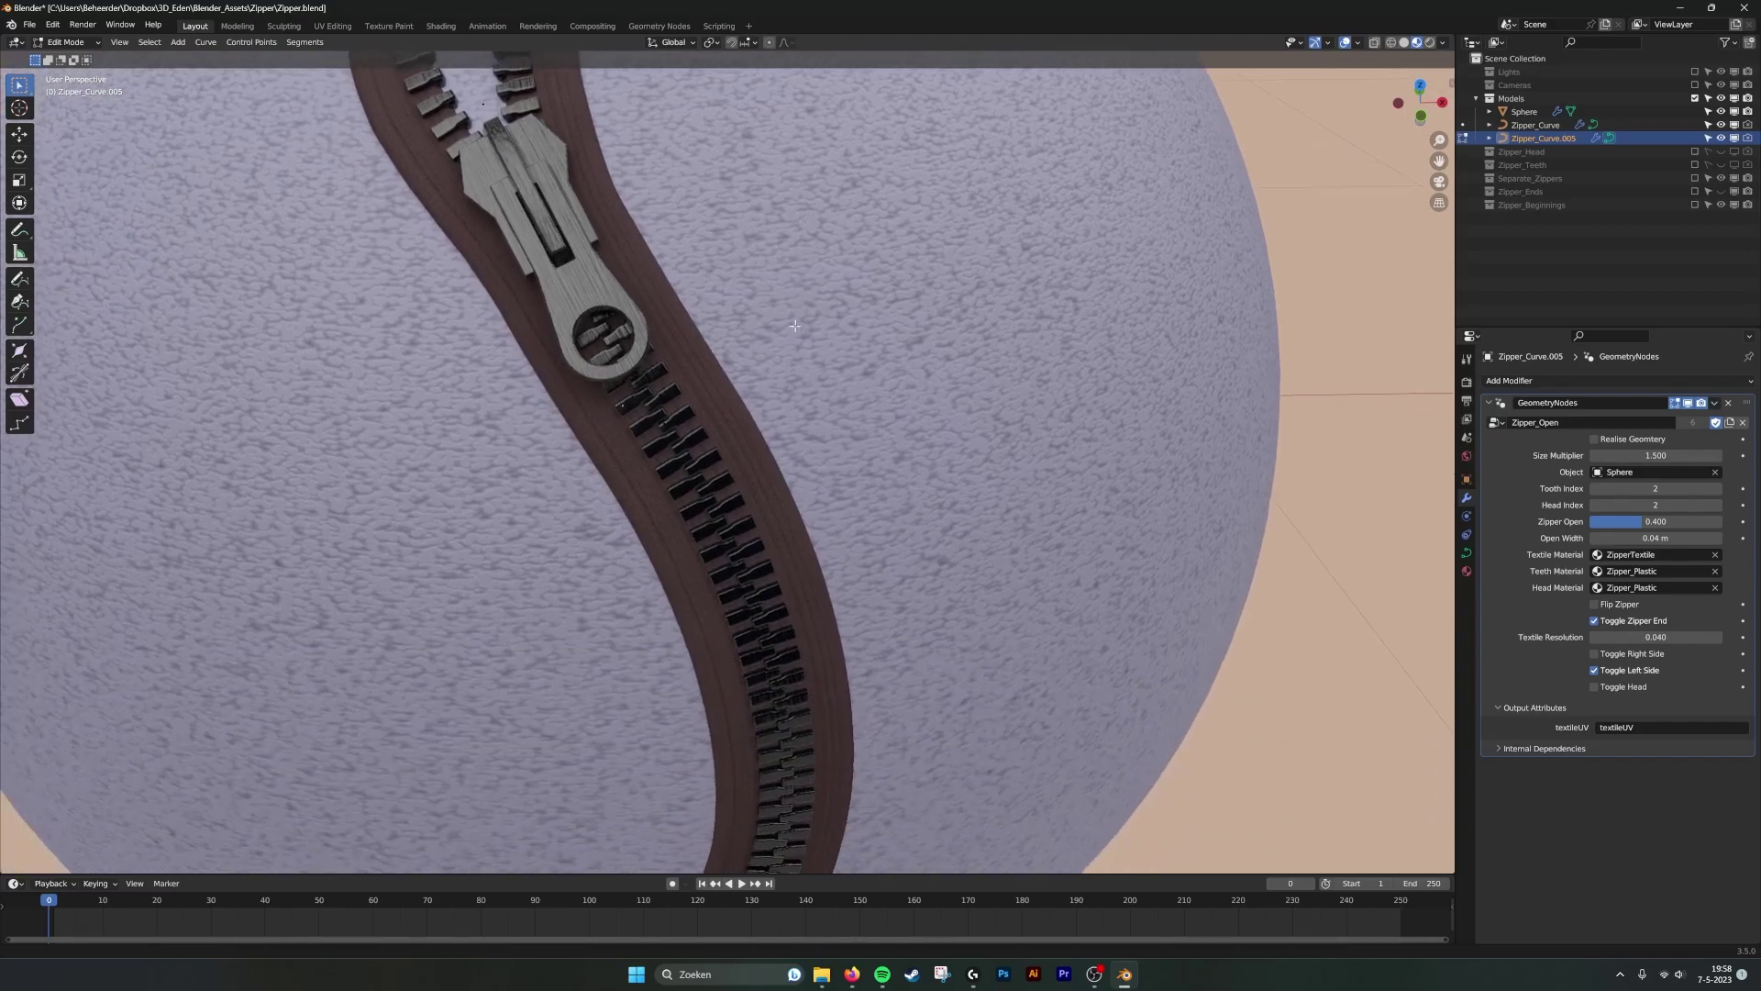
{"action": "key", "text": "g"}
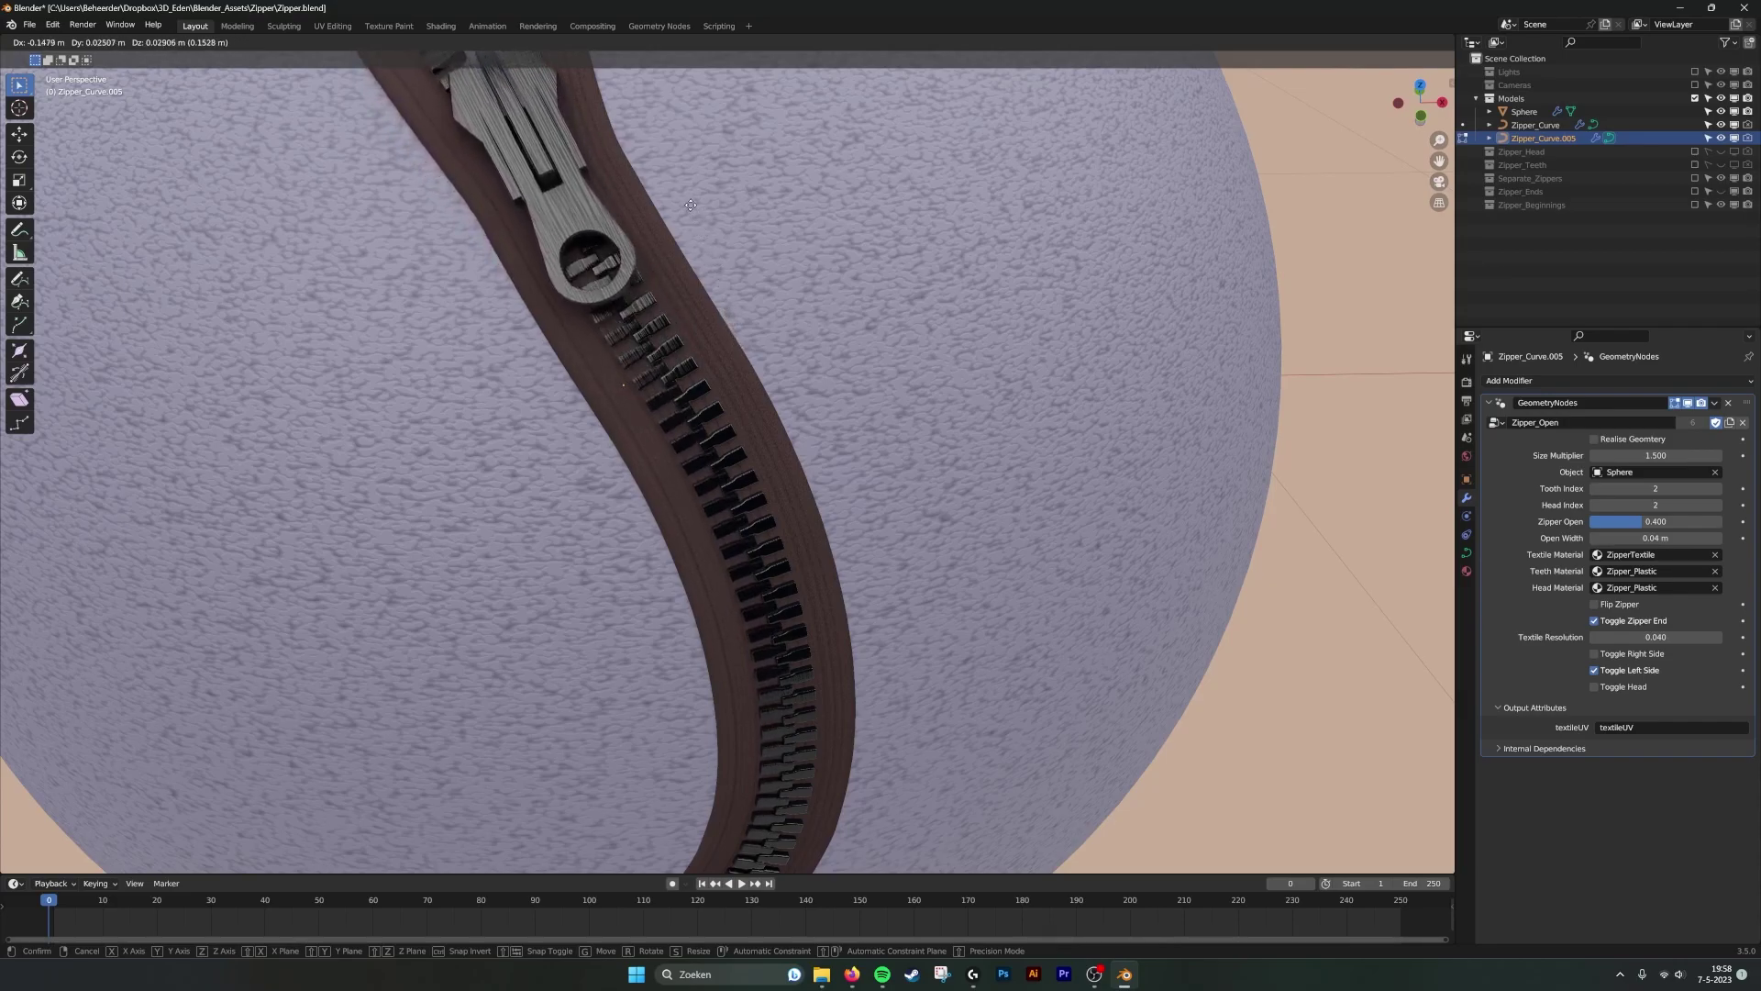
{"action": "left_click", "coordinate": [739, 266]}
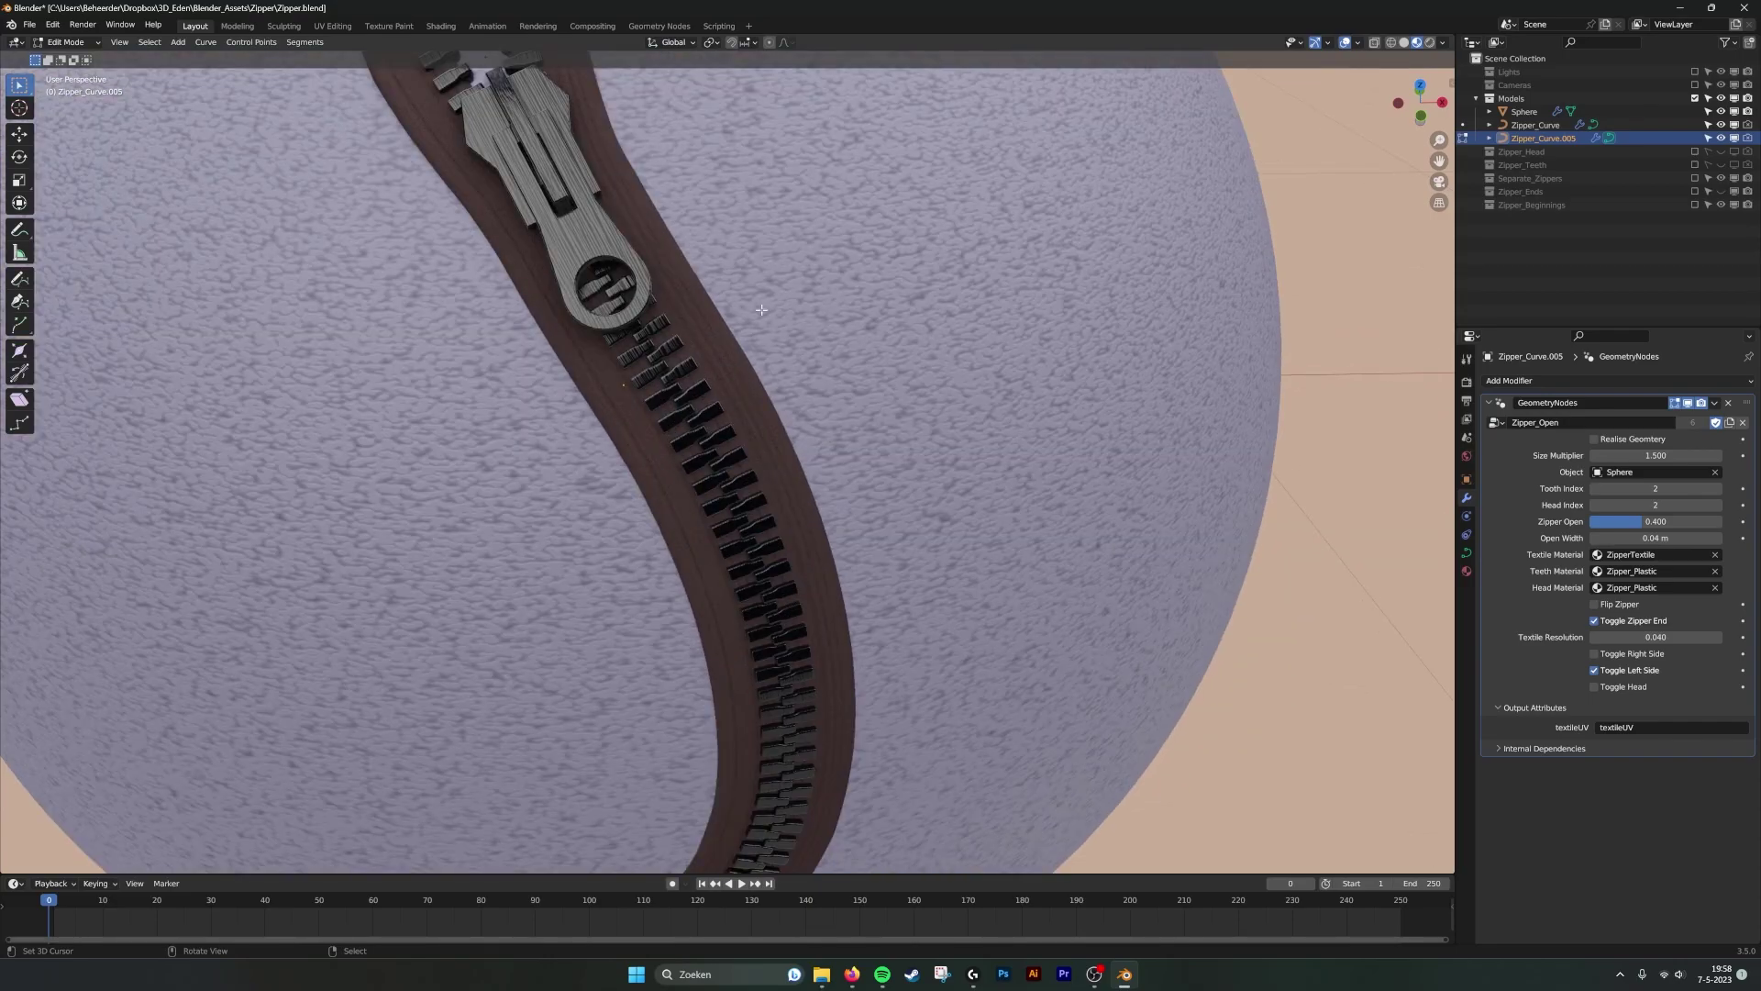
{"action": "key", "text": "g"}
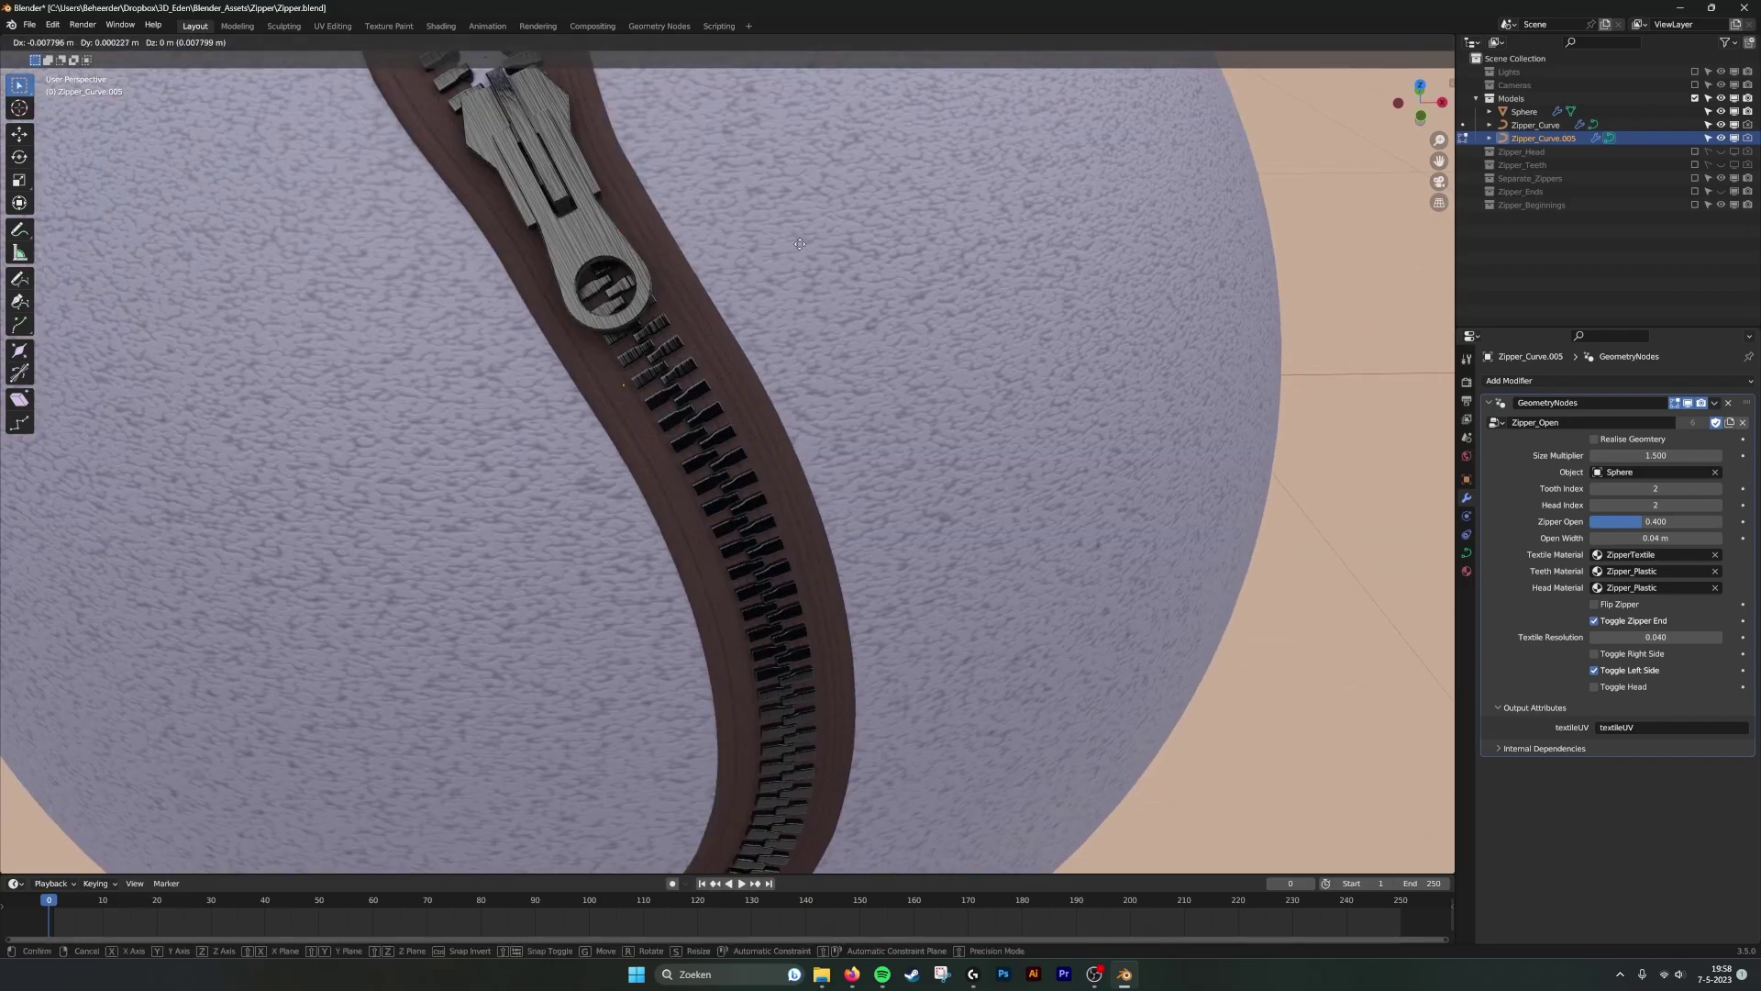
{"action": "left_click", "coordinate": [654, 246]}
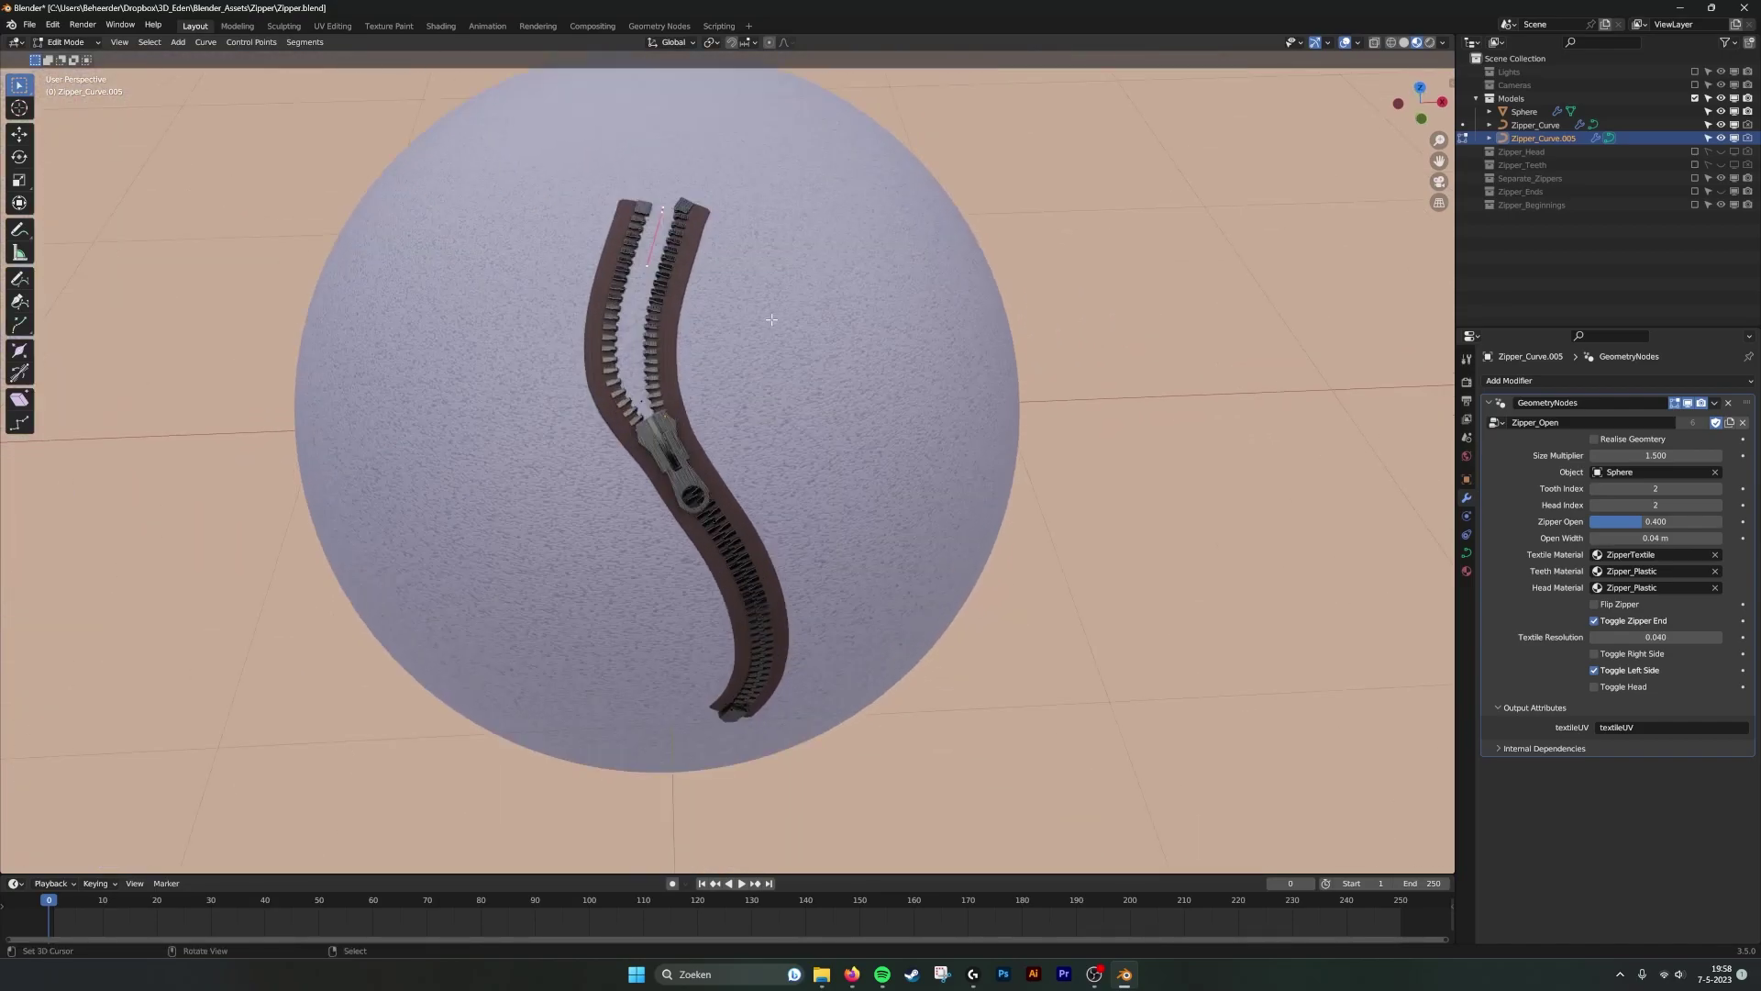
Pull the left strip's top end outward to widen the opening.
{"action": "key", "text": "g"}
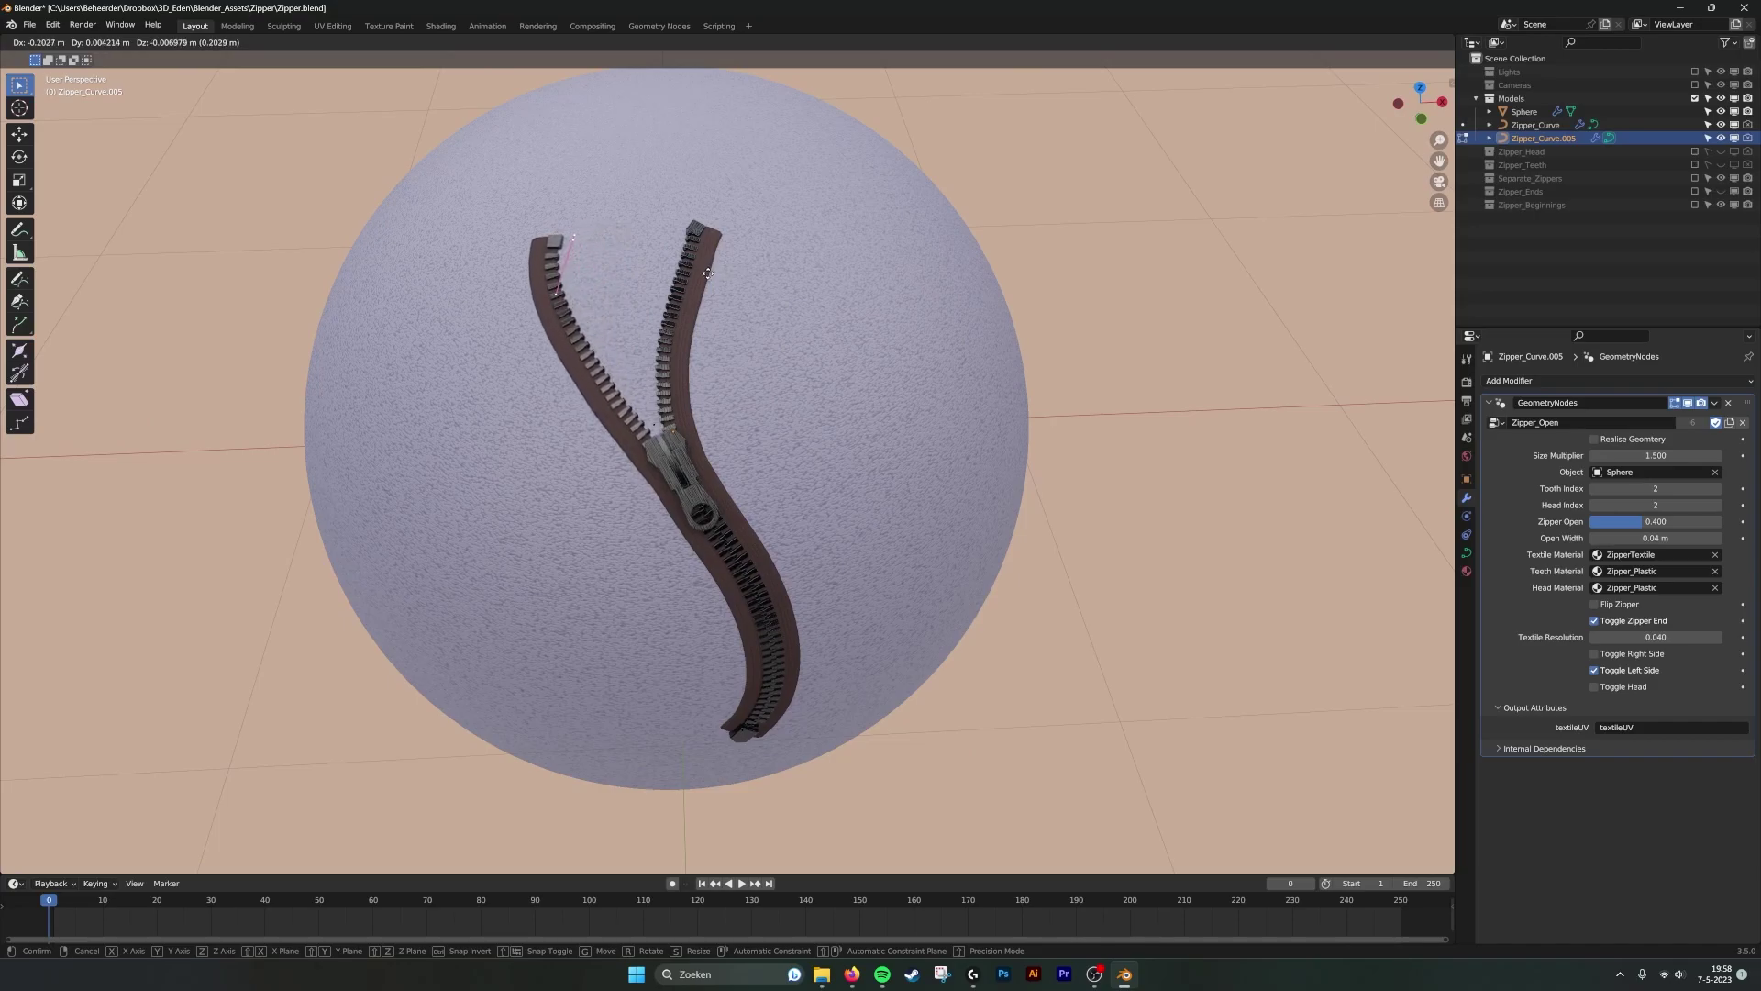
{"action": "left_click", "coordinate": [708, 272]}
{"action": "middle_click_drag", "start_coordinate": [708, 272], "coordinate": [695, 316]}
{"action": "scroll", "coordinate": [699, 333], "scroll_direction": "down", "scroll_amount": 2}
Finalize the left strip's top shape and leave Edit Mode.
{"action": "key", "text": "g"}
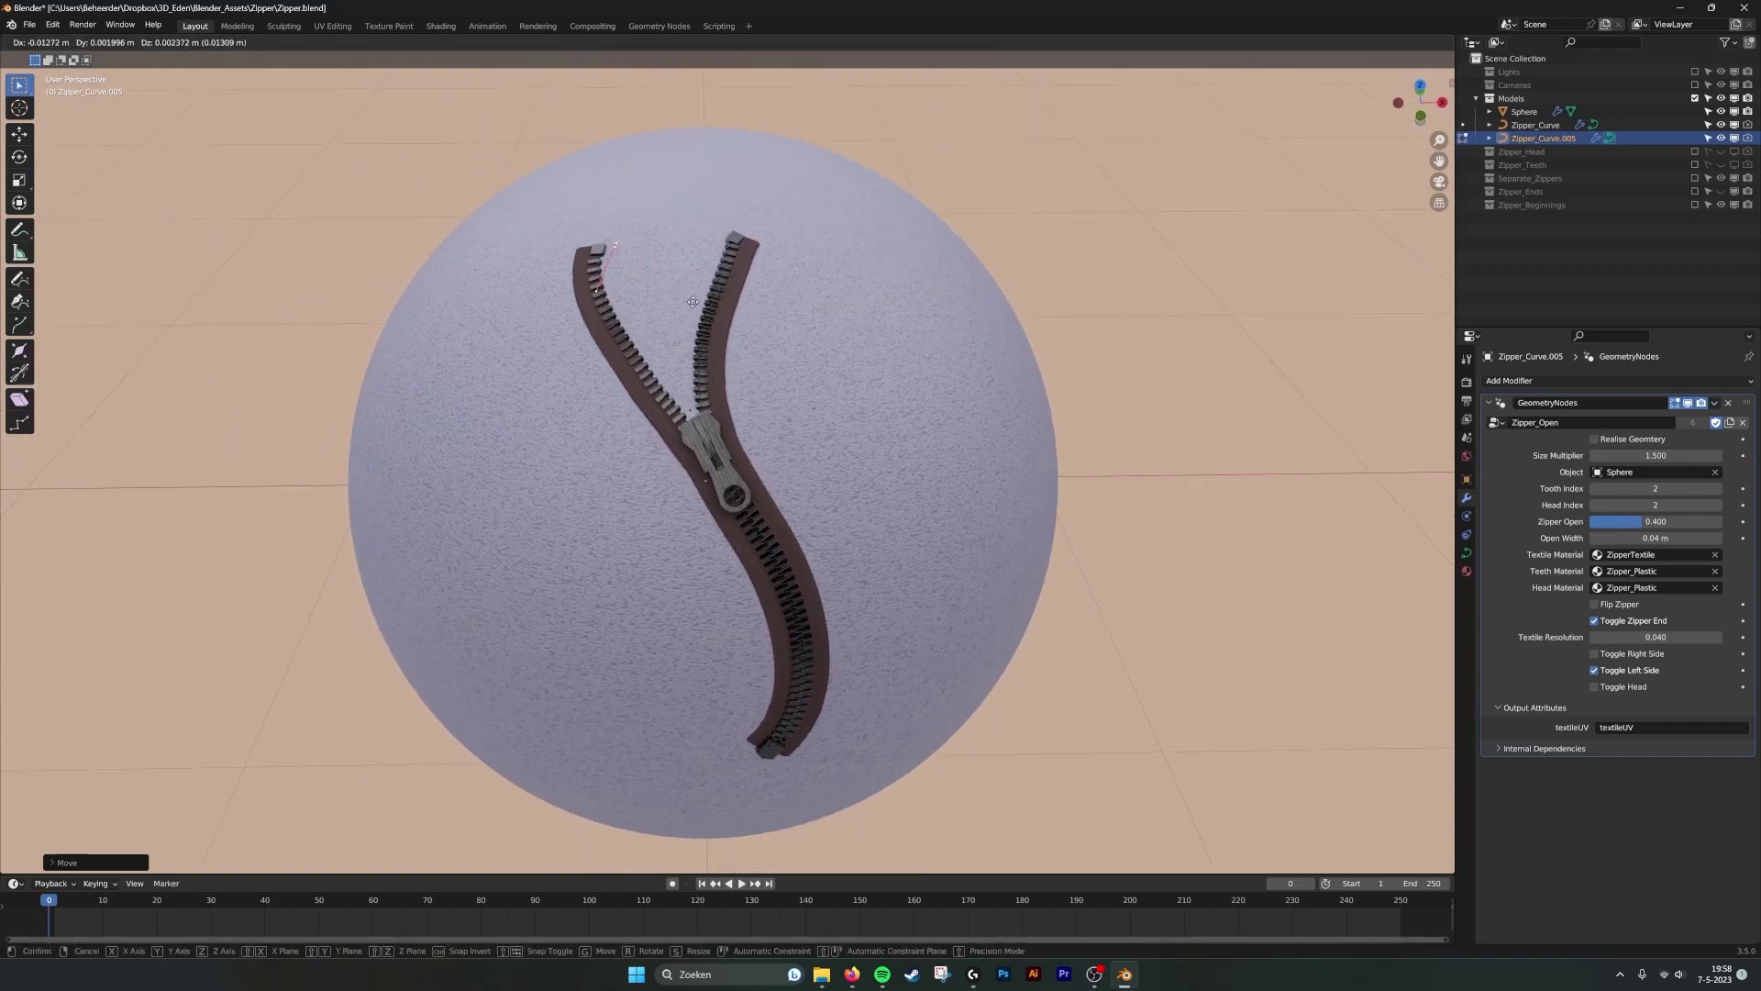
{"action": "left_click", "coordinate": [693, 301]}
{"action": "key", "text": "Tab"}
Delete Zipper_Curve's top control point and bend its new top end to the right.
{"action": "left_click", "coordinate": [731, 275]}
{"action": "key", "text": "Tab"}
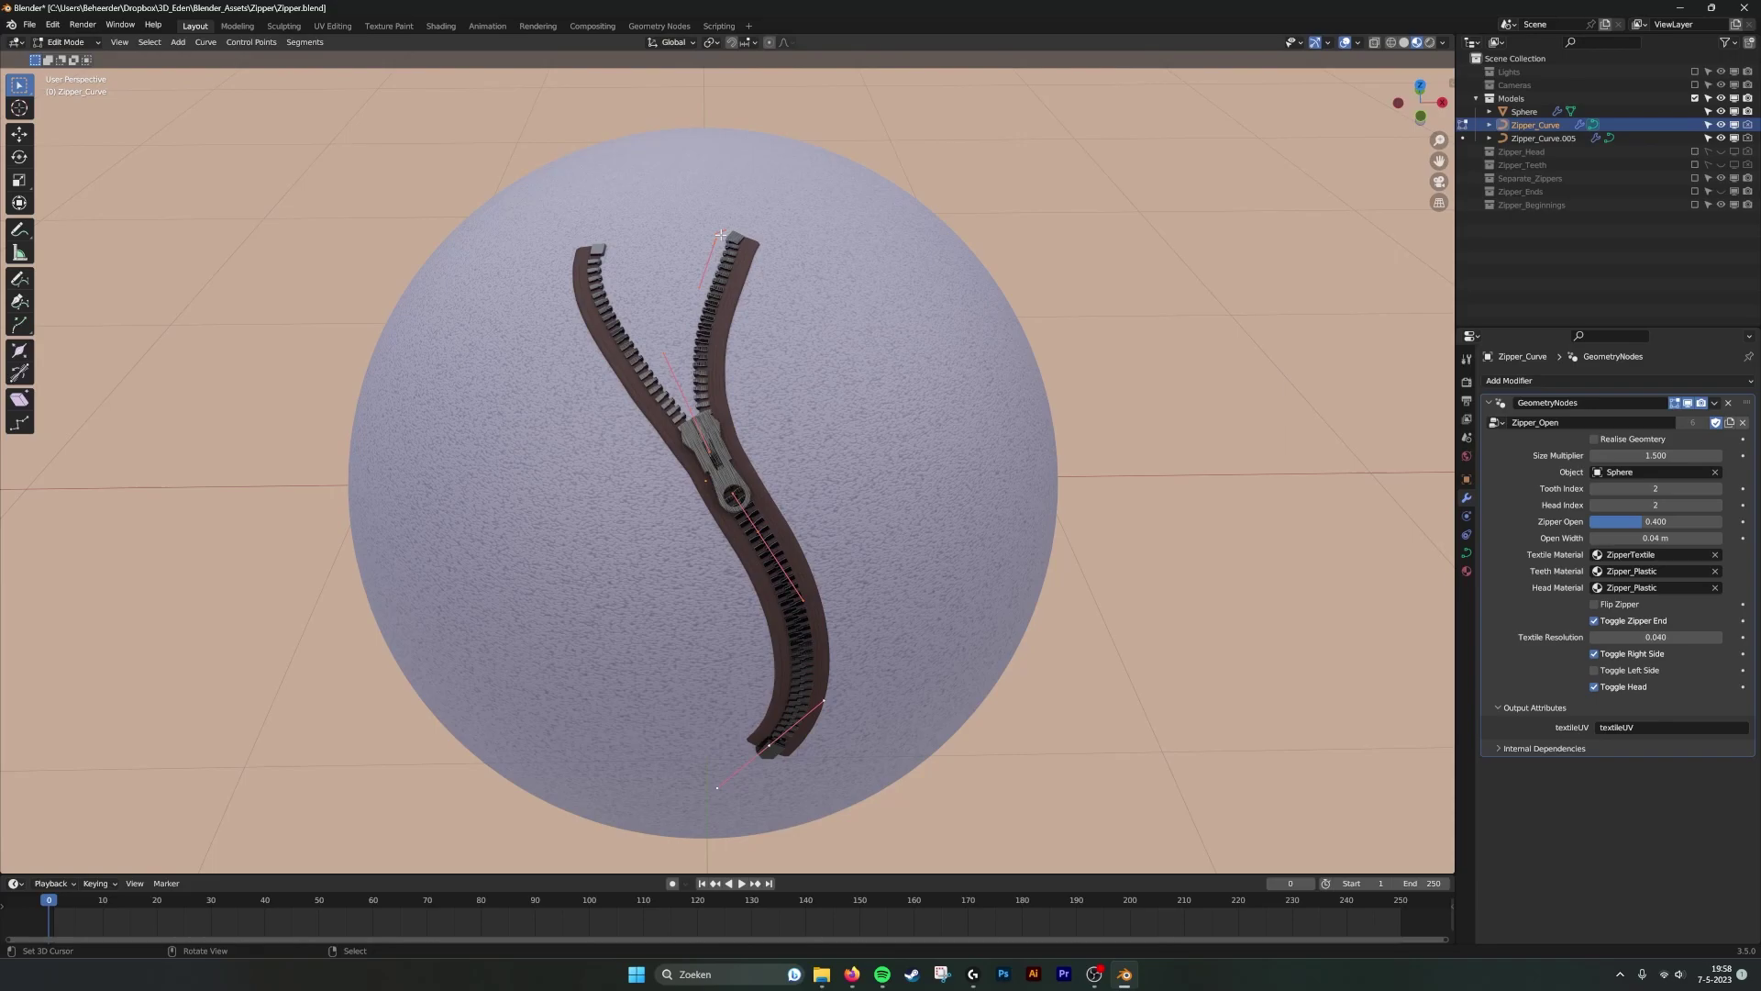
{"action": "left_click", "coordinate": [721, 235]}
{"action": "key", "text": "x"}
{"action": "left_click", "coordinate": [765, 235]}
{"action": "key", "text": "g"}
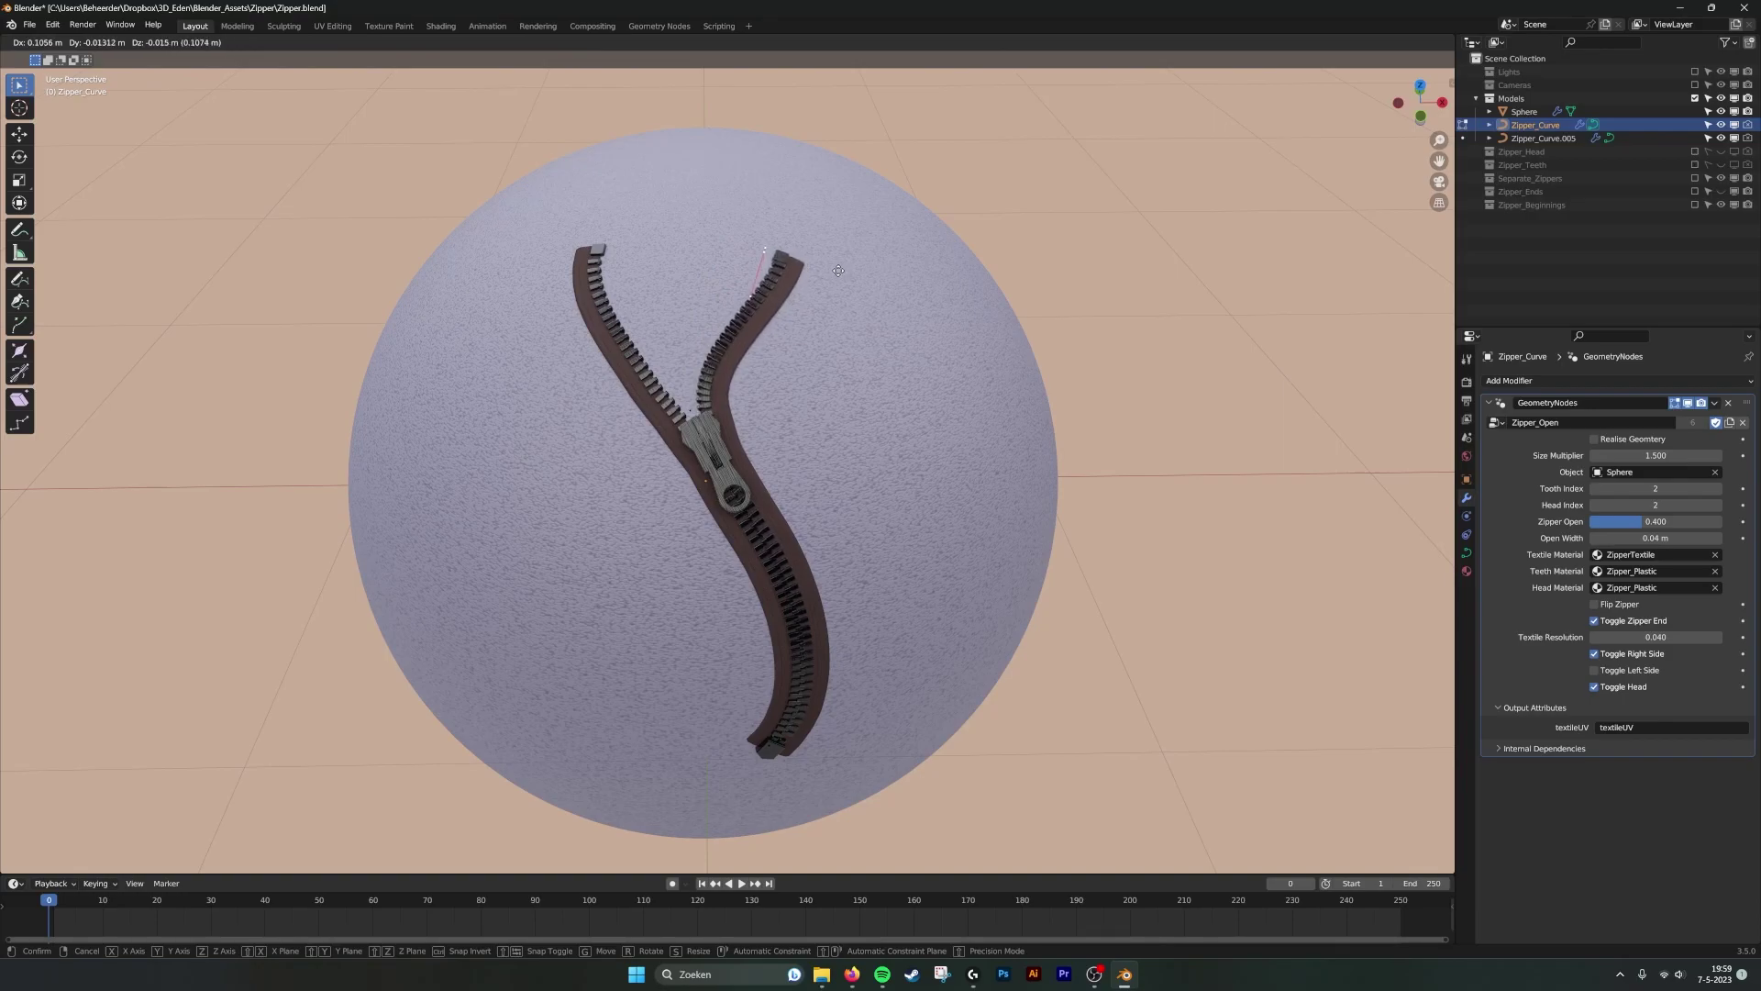
{"action": "left_click", "coordinate": [825, 266]}
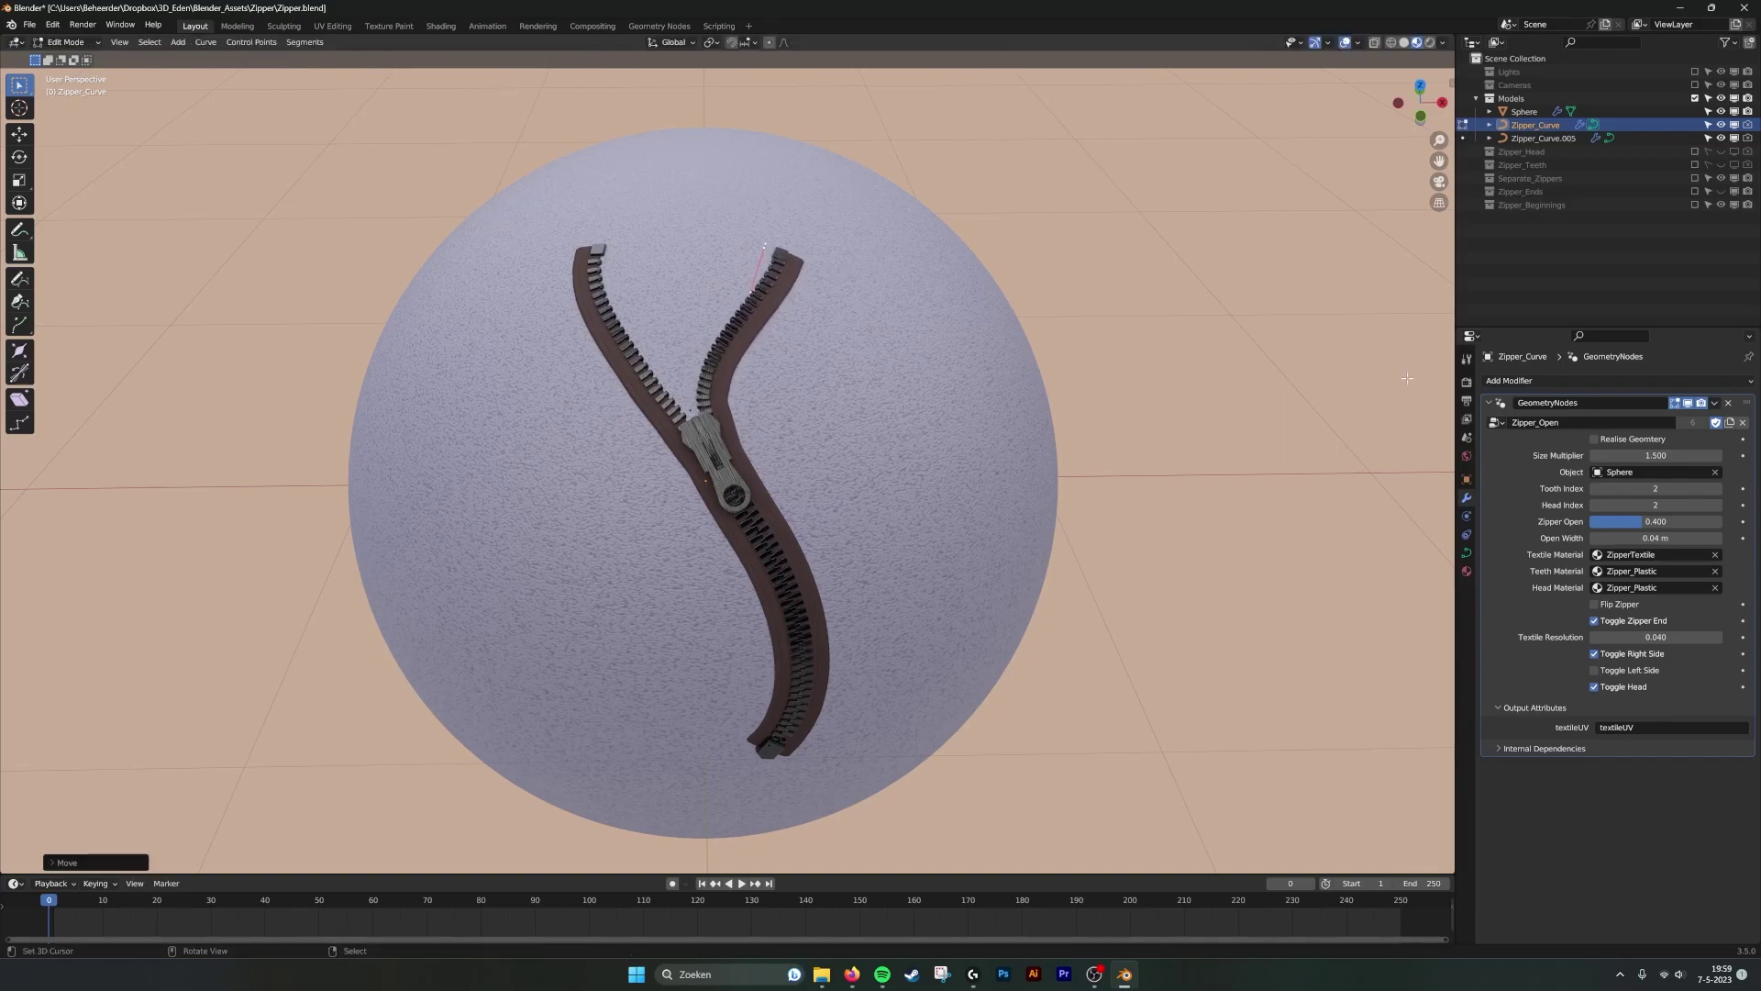
Enable Realise Geometry, convert Zipper_Curve to a mesh, and compare Solid and Material Preview shading.
{"action": "left_click", "coordinate": [1593, 438]}
{"action": "key", "text": "Tab"}
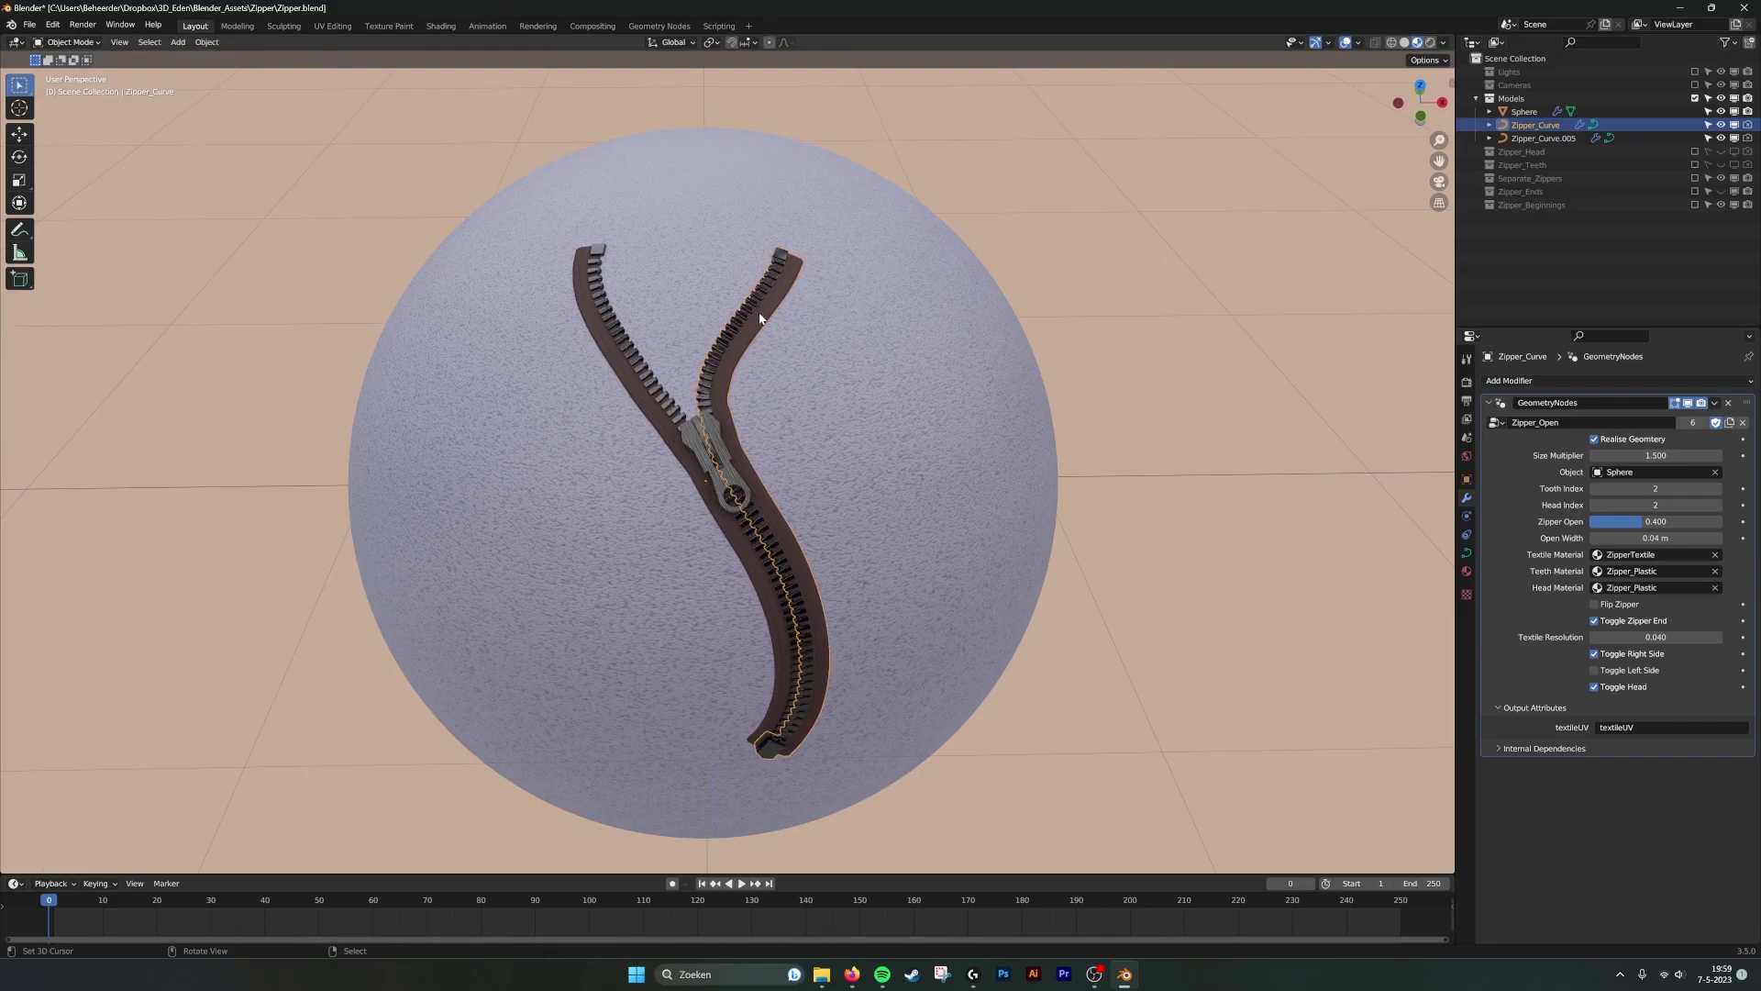
{"action": "left_click", "coordinate": [206, 41]}
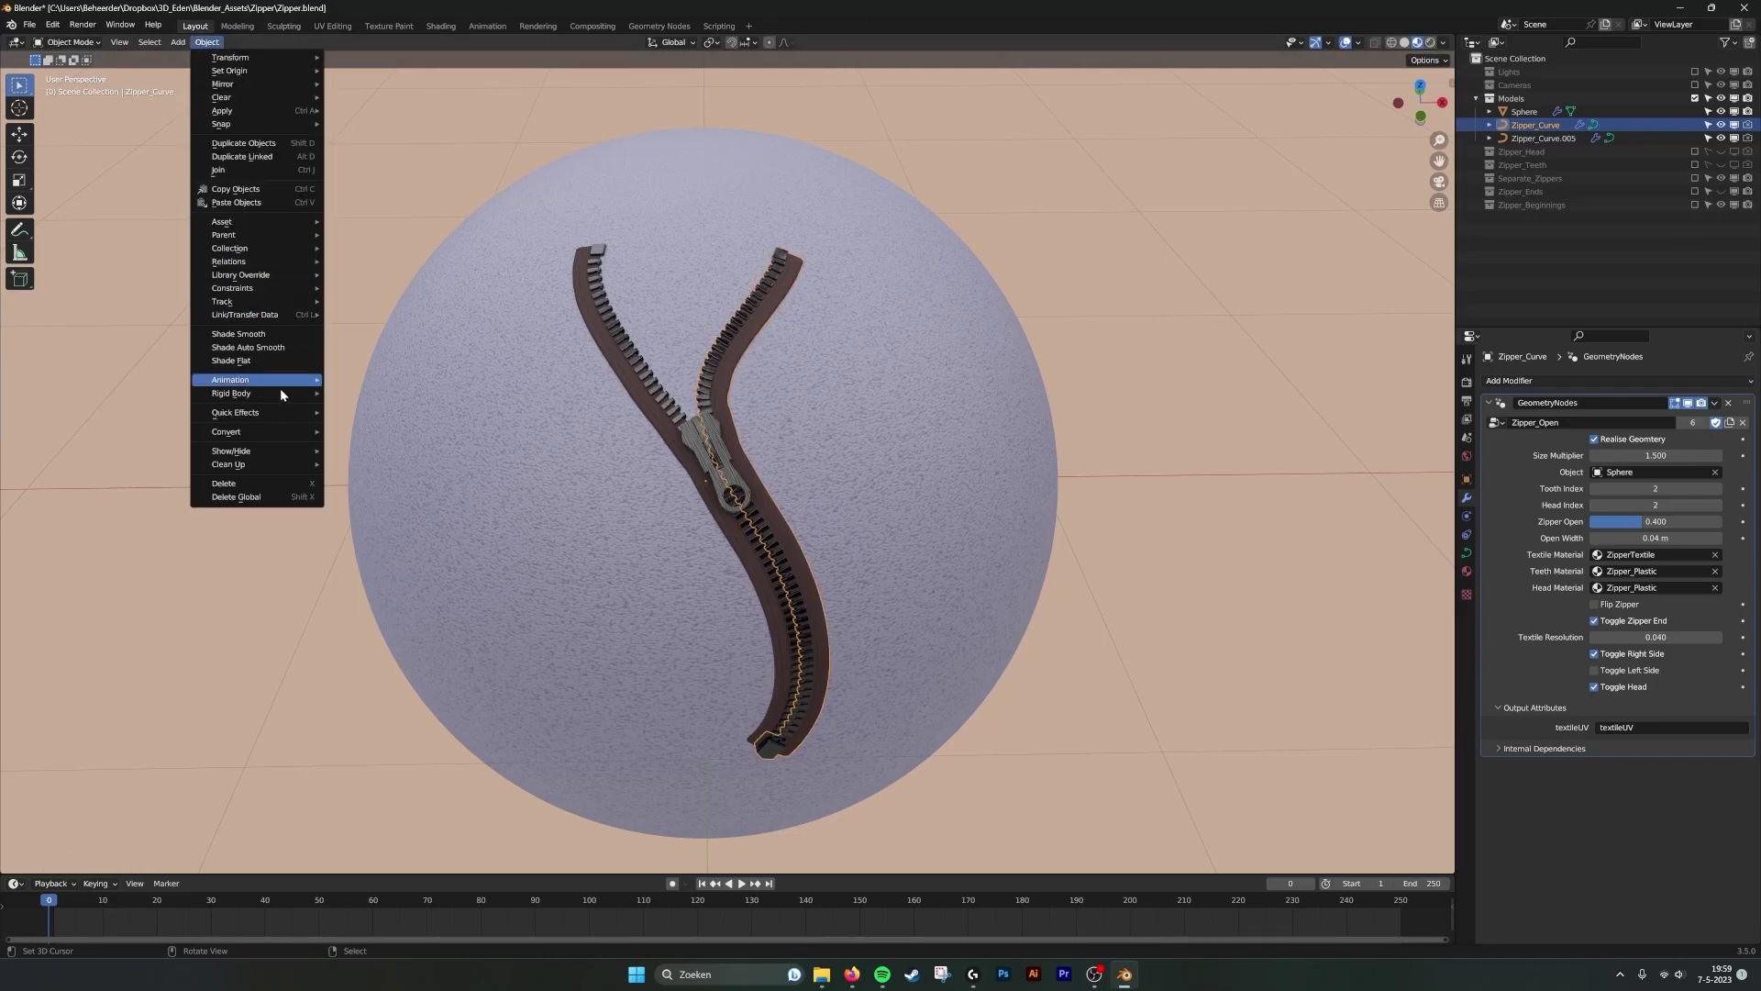
{"action": "mouse_move", "coordinate": [275, 431]}
{"action": "left_click", "coordinate": [414, 447]}
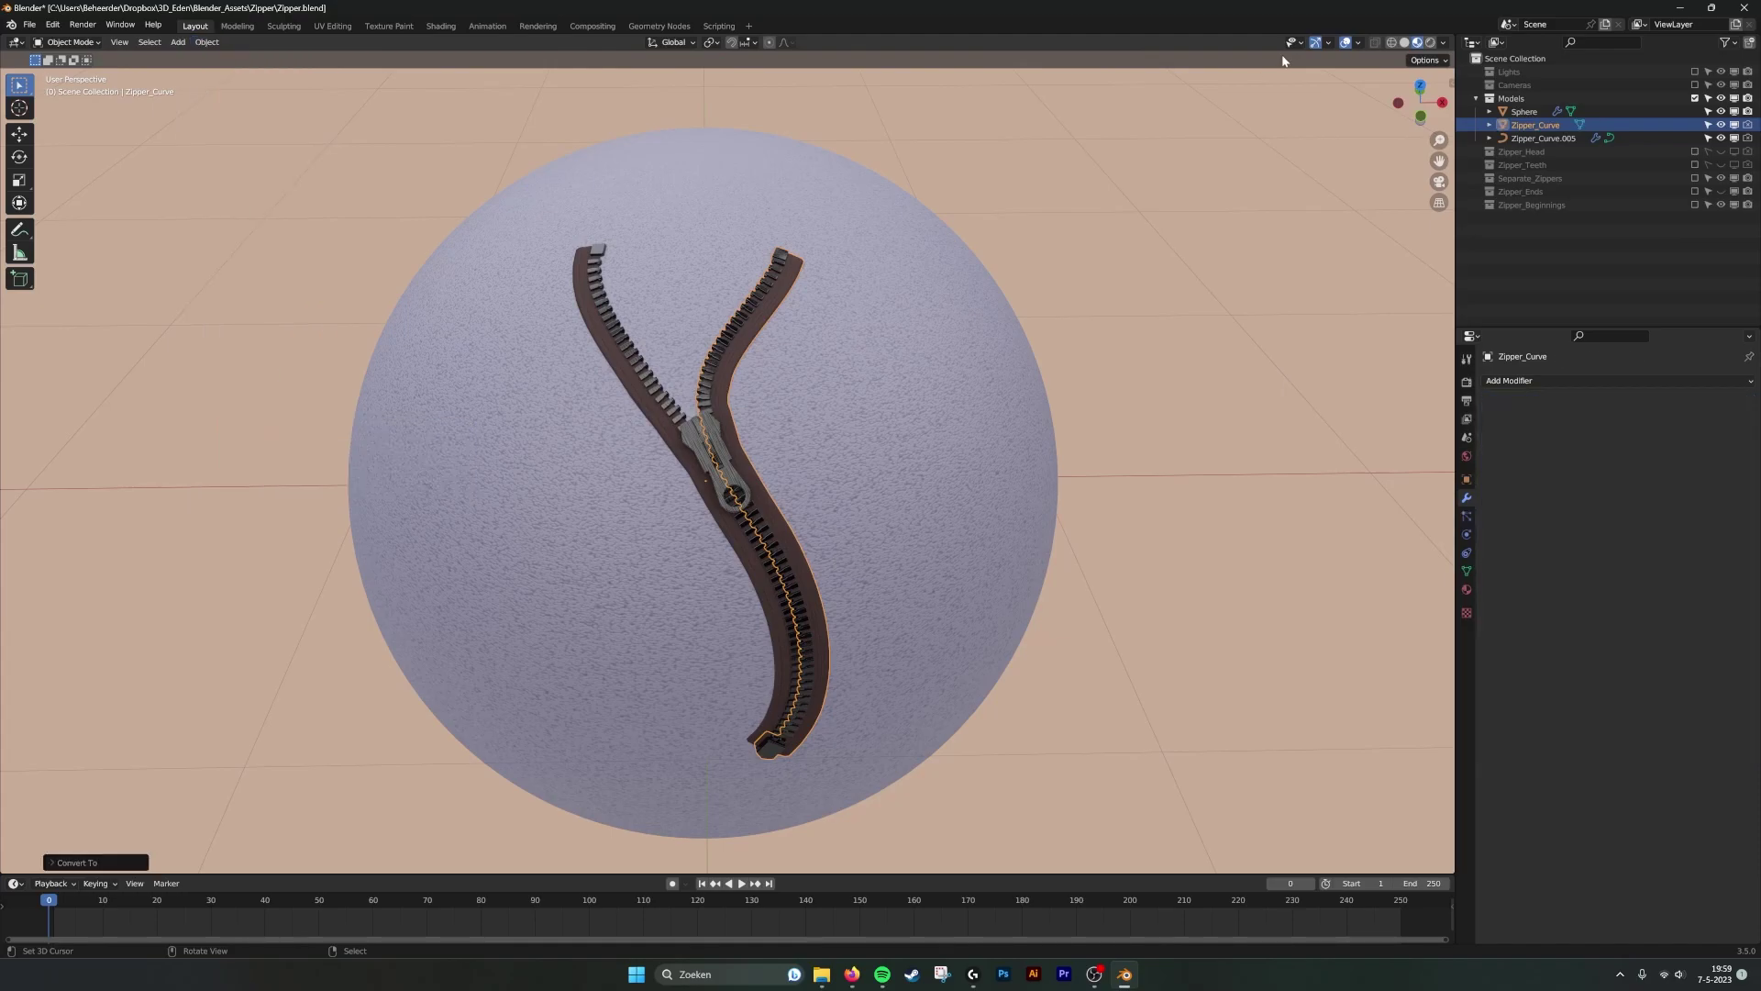
{"action": "left_click", "coordinate": [1405, 42]}
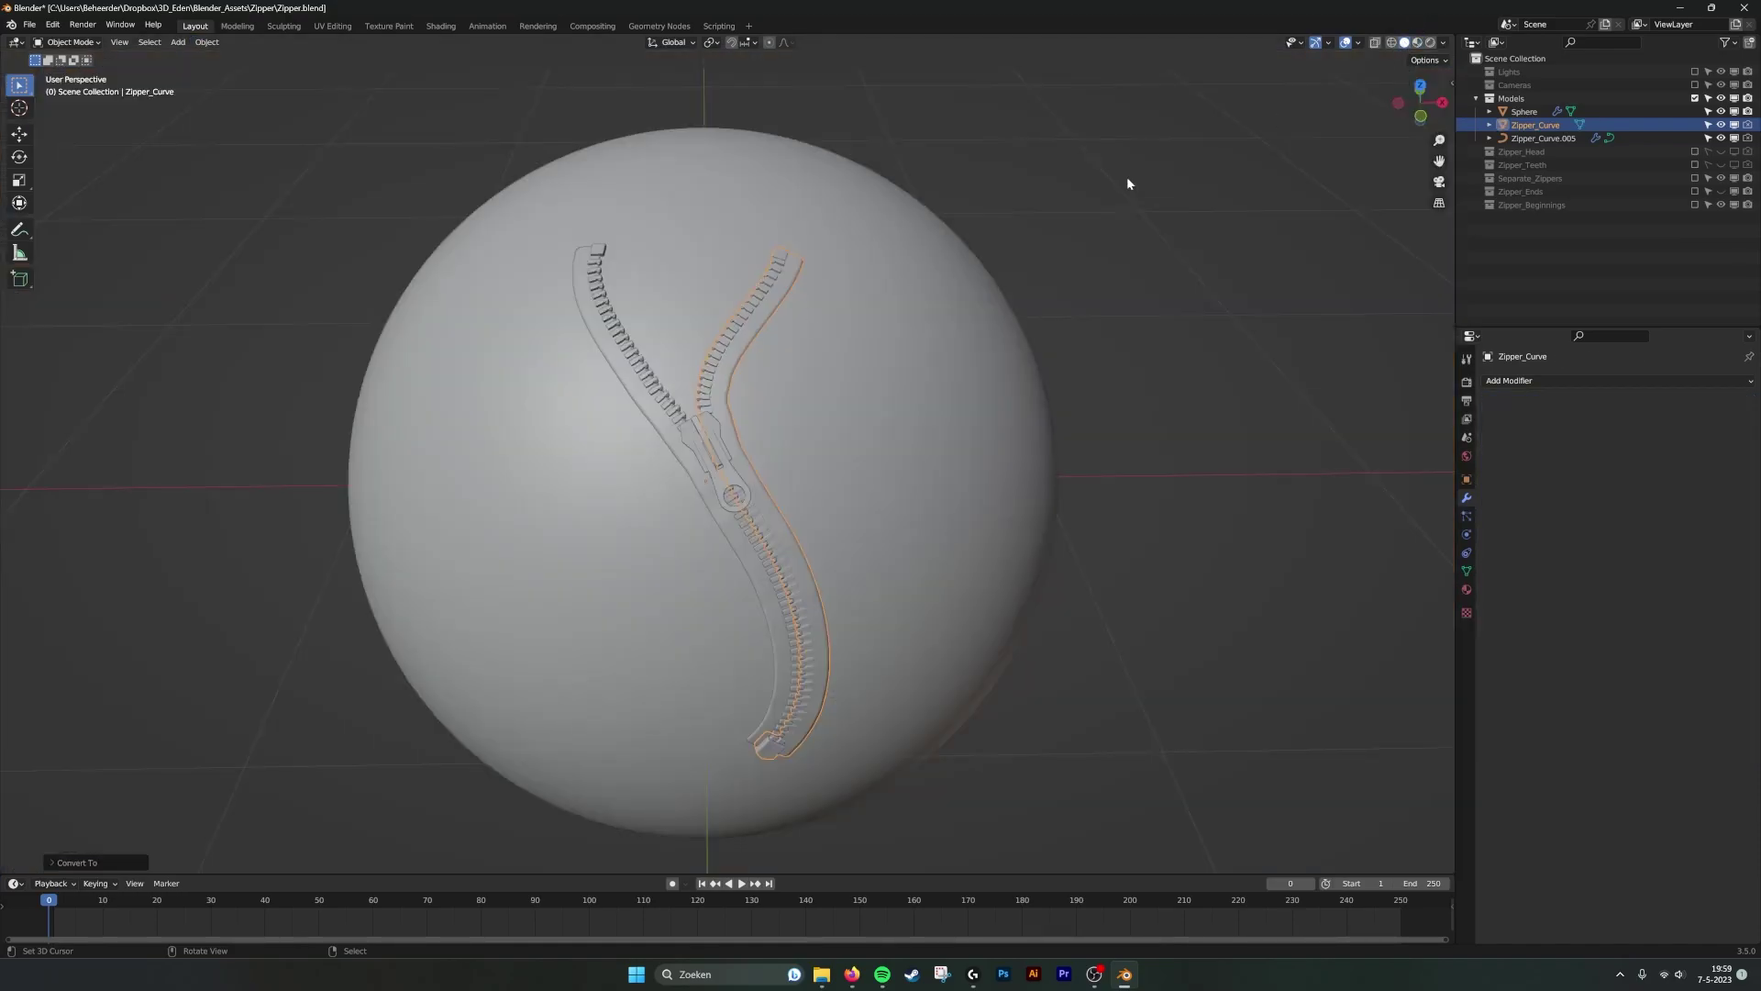
{"action": "left_click", "coordinate": [1417, 42]}
Inspect the converted Zipper_Curve mesh in face select mode, then return to Object Mode.
{"action": "key", "text": "Tab"}
{"action": "scroll", "coordinate": [730, 332], "scroll_direction": "up", "scroll_amount": 5}
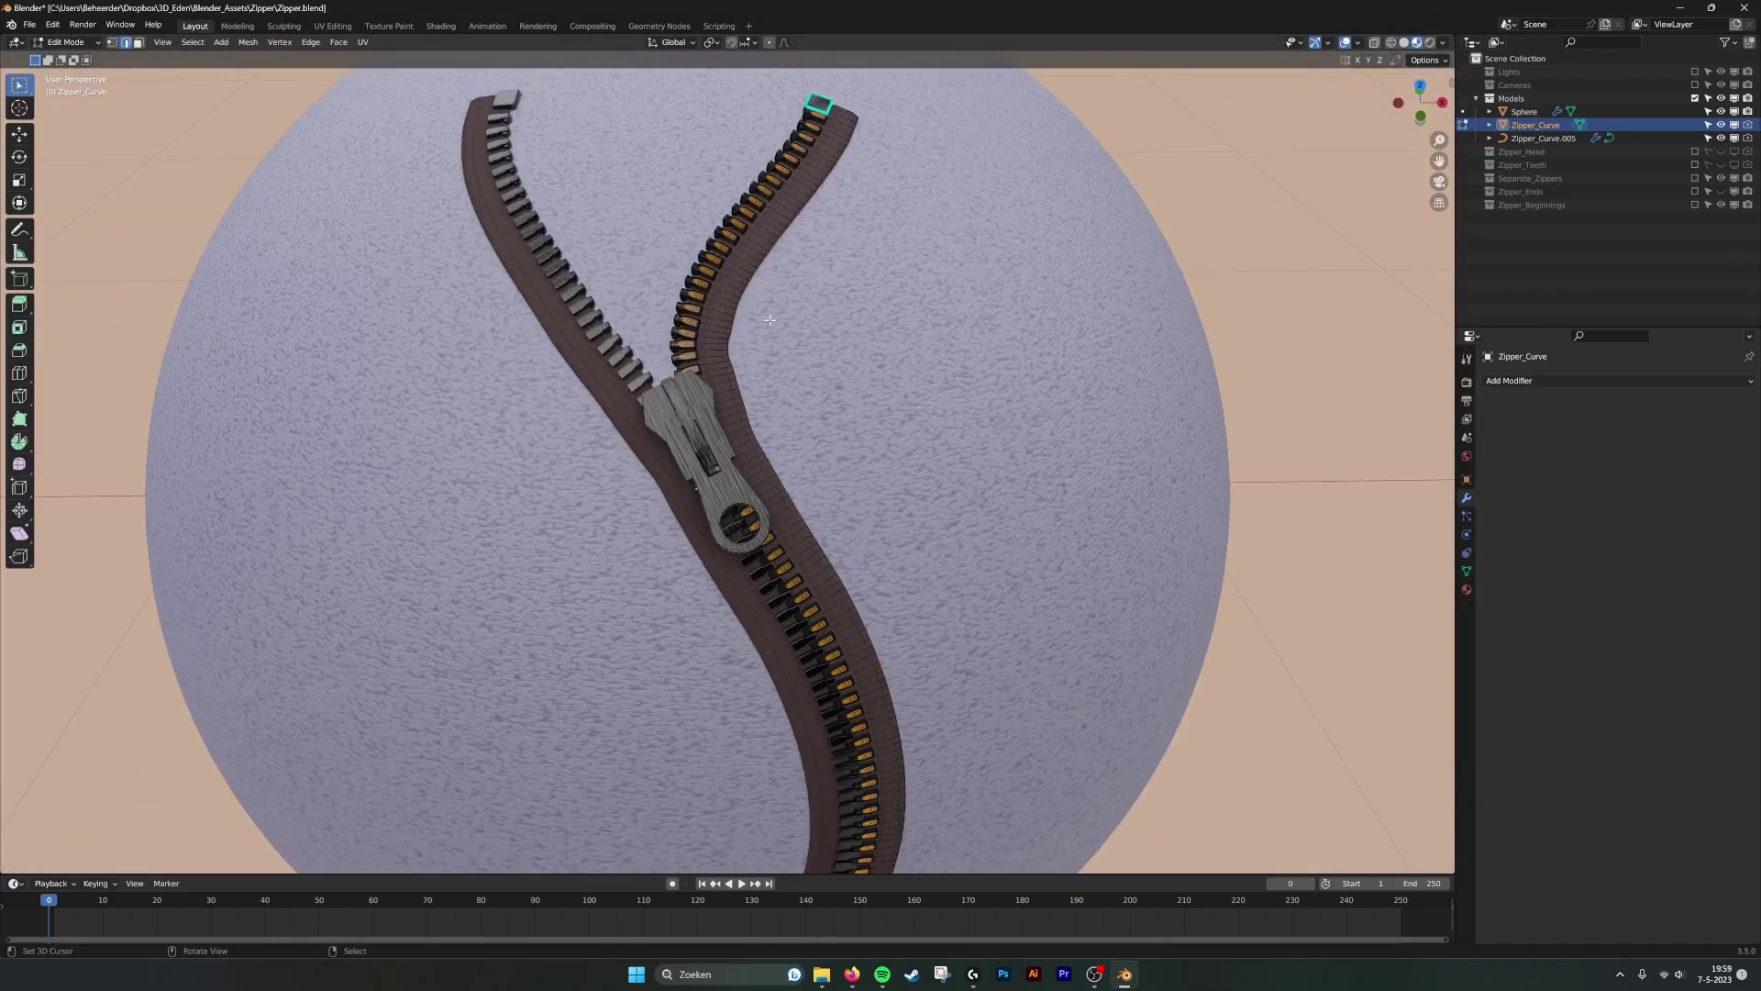
{"action": "scroll", "coordinate": [793, 265], "scroll_direction": "down", "scroll_amount": 3}
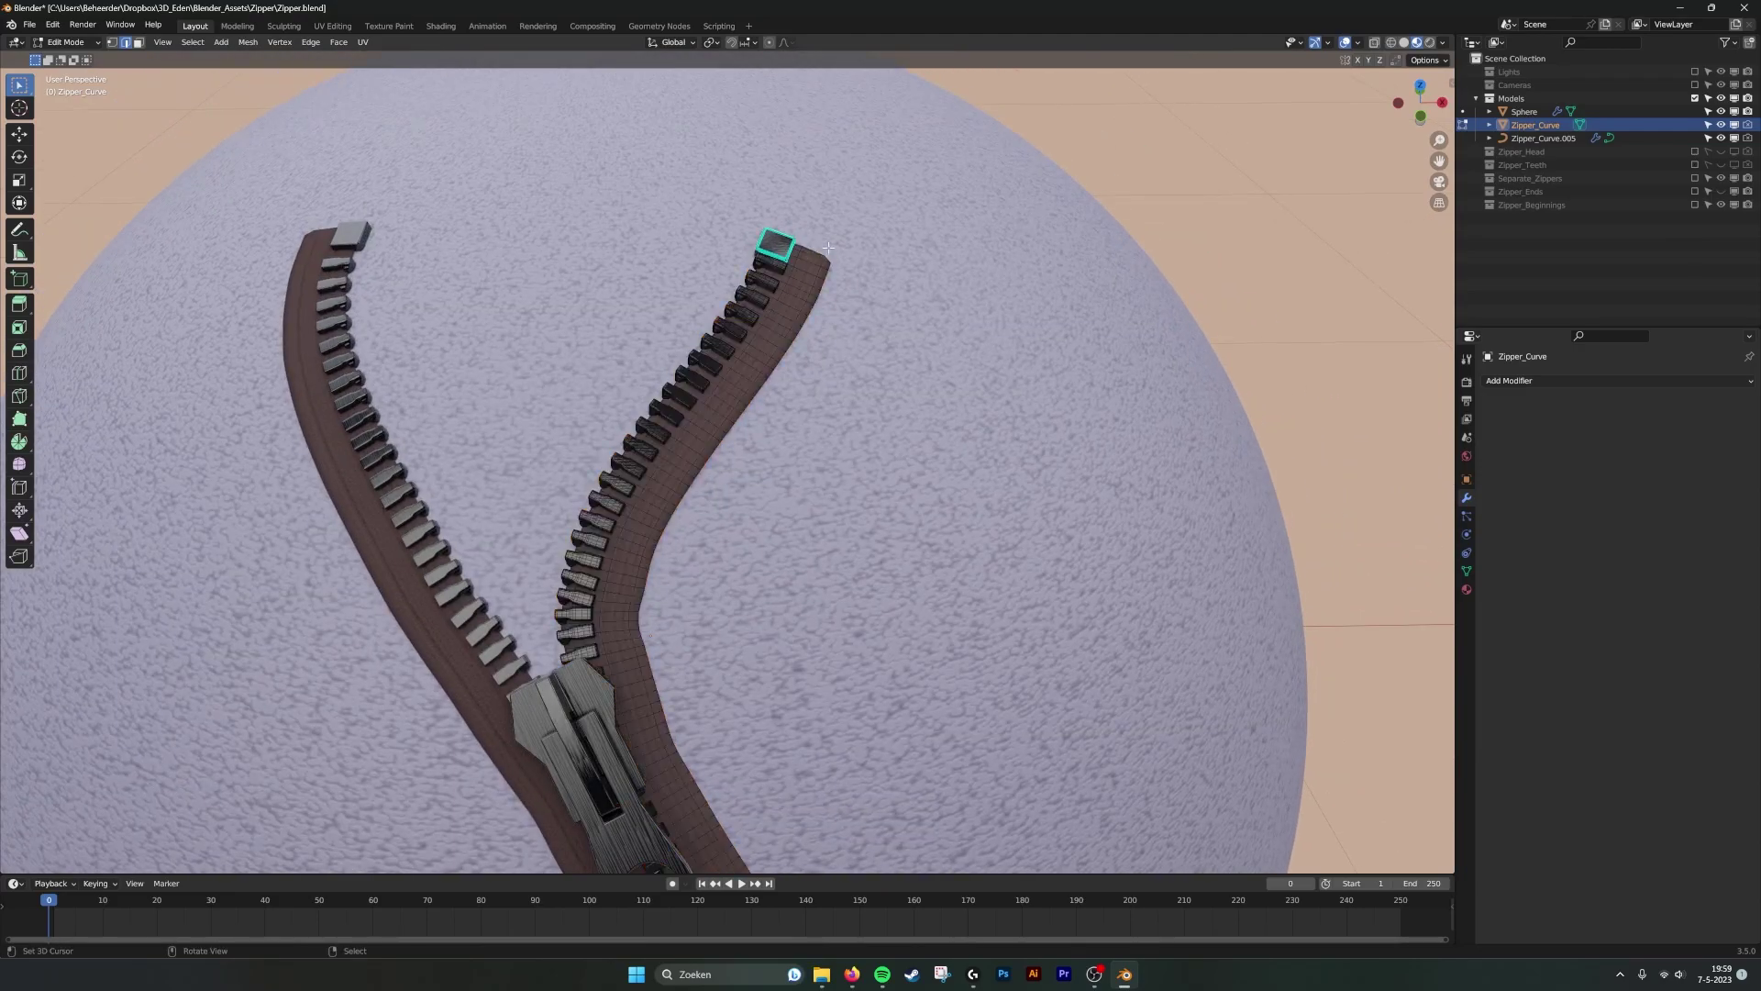
{"action": "left_click", "coordinate": [138, 43]}
{"action": "key", "text": "Tab"}
{"action": "scroll", "coordinate": [833, 296], "scroll_direction": "down", "scroll_amount": 5}
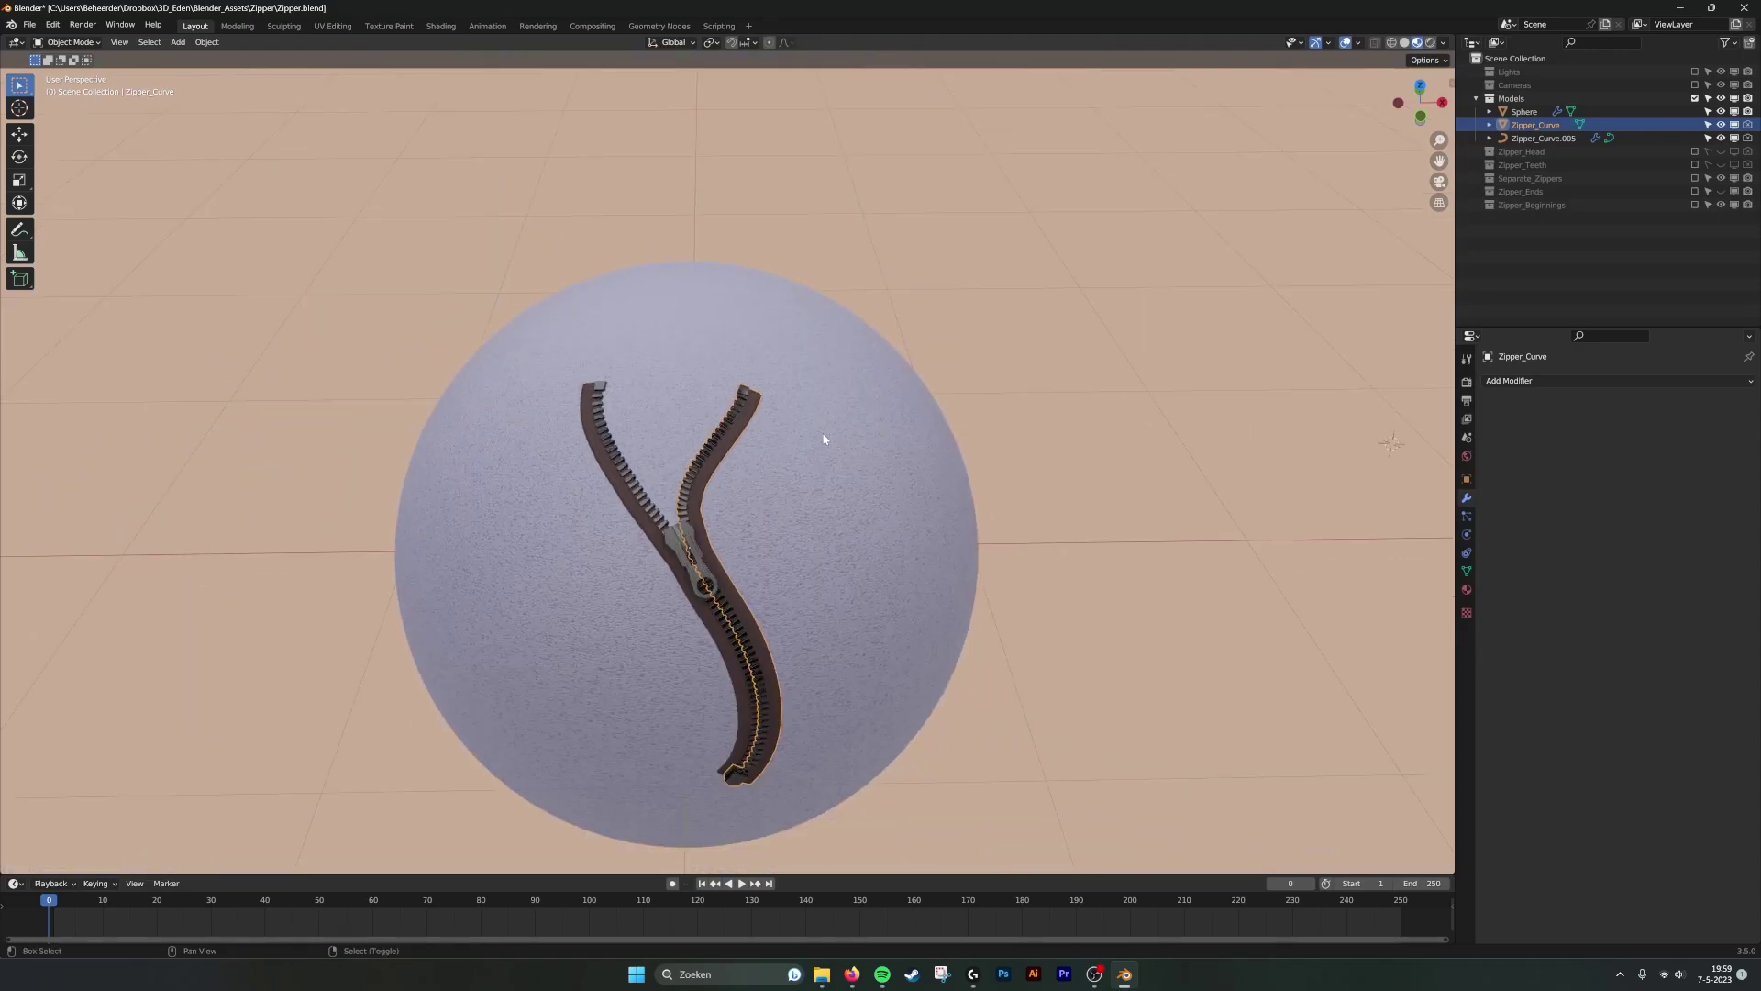
{"action": "middle_click_drag", "start_coordinate": [826, 440], "coordinate": [729, 416]}
{"action": "scroll", "coordinate": [777, 454], "scroll_direction": "up", "scroll_amount": 3}
{"action": "scroll", "coordinate": [776, 454], "scroll_direction": "down", "scroll_amount": 2}
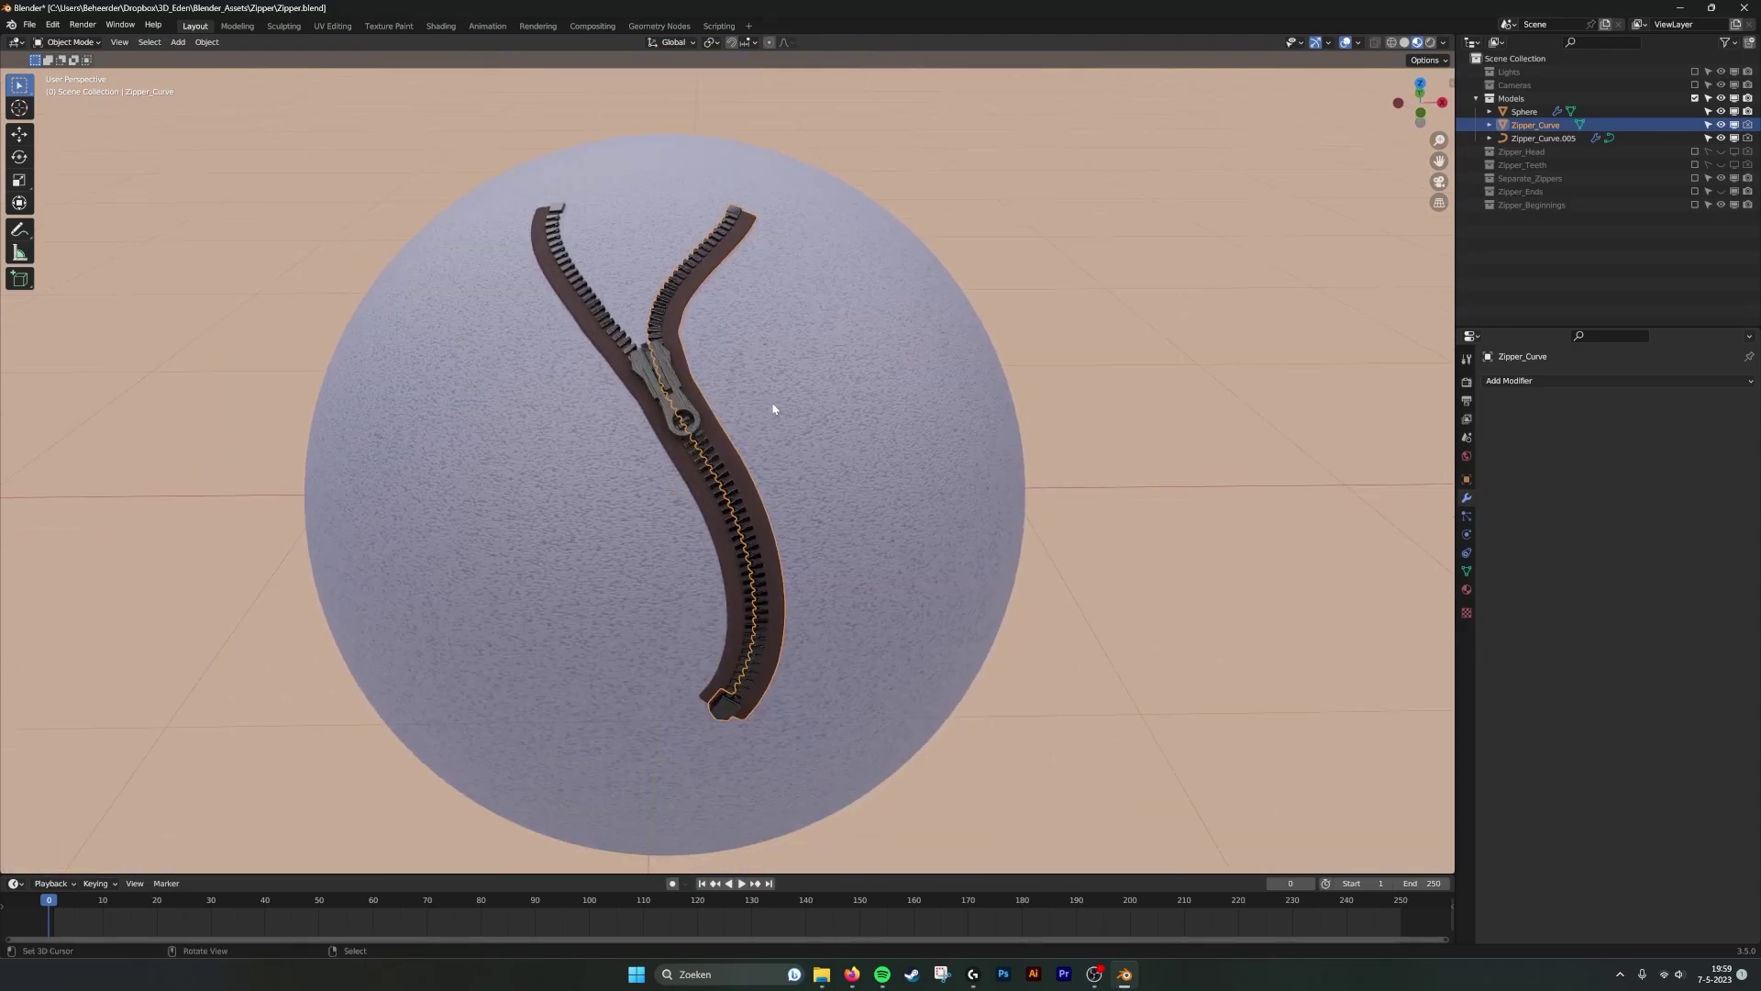